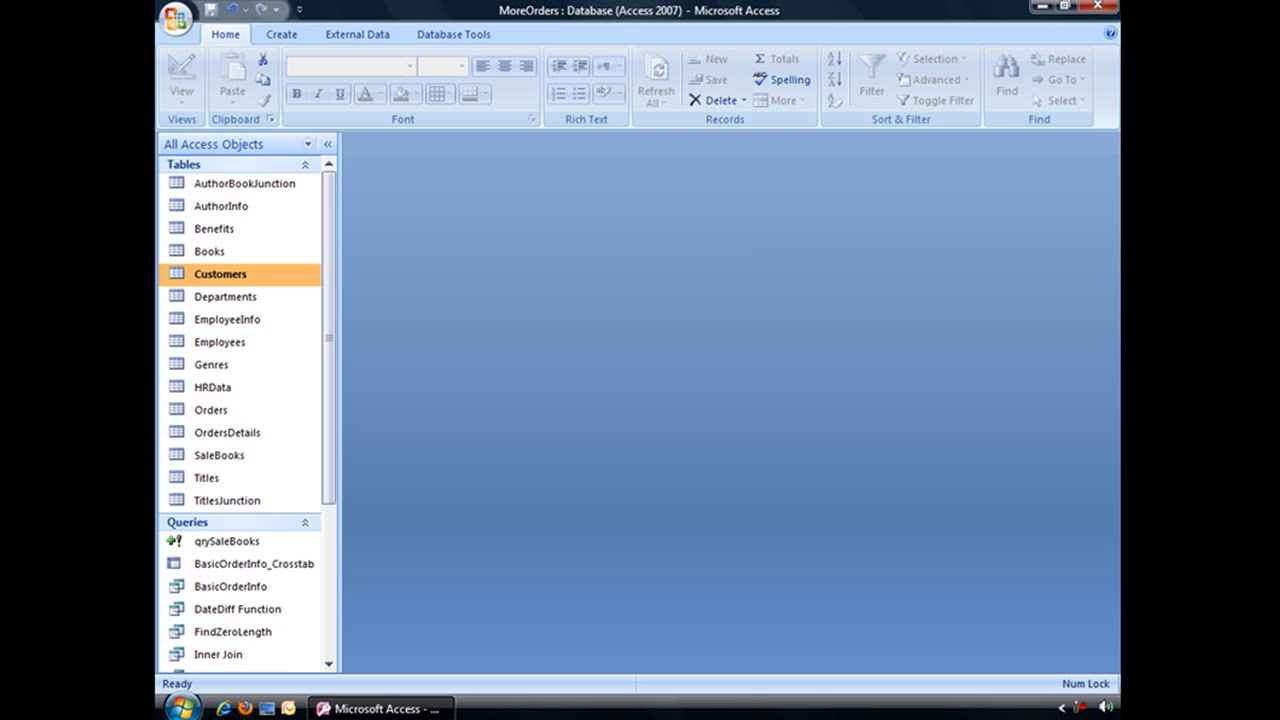
Launch the Find Duplicates Query Wizard and pick the Customers table to search.
click(281, 36)
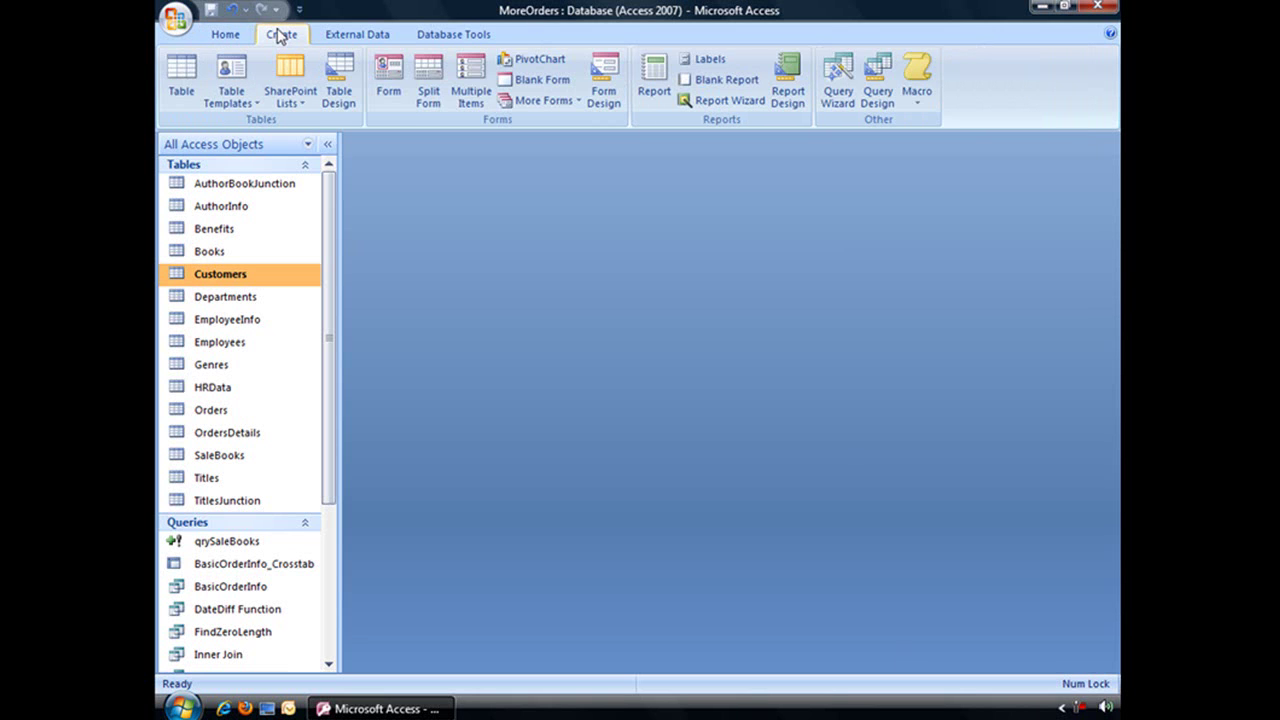
click(834, 80)
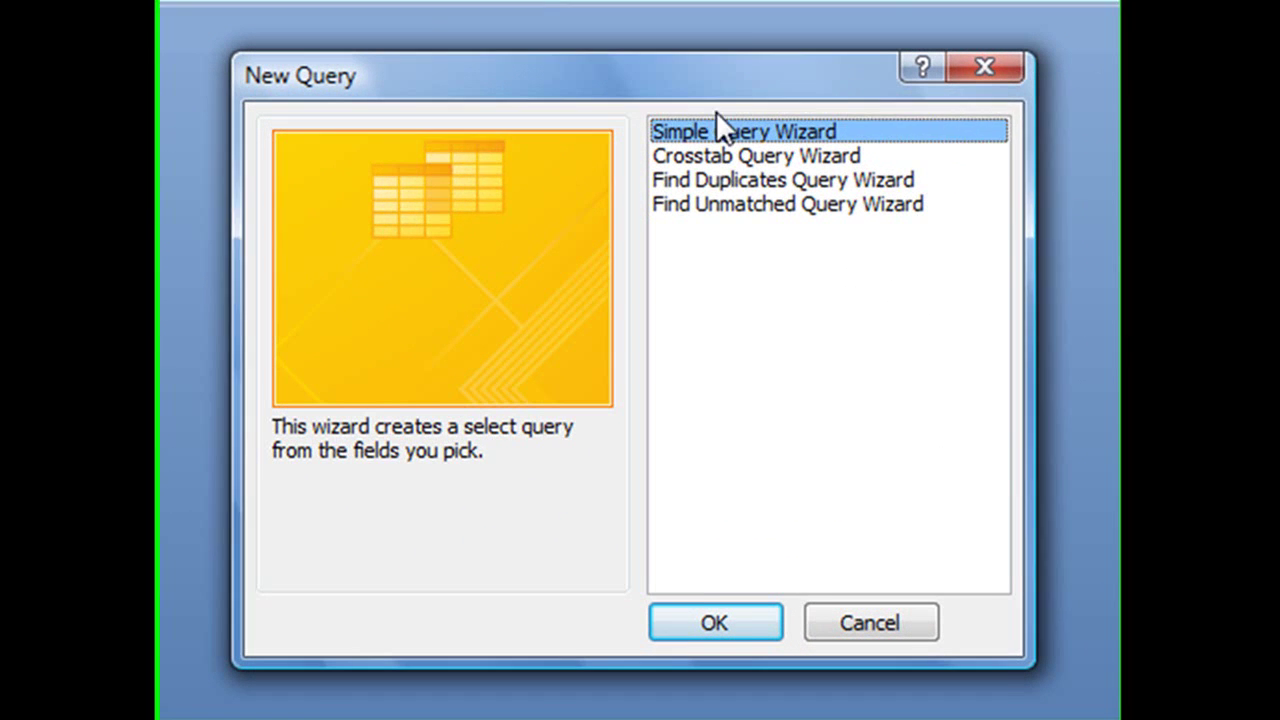
click(724, 180)
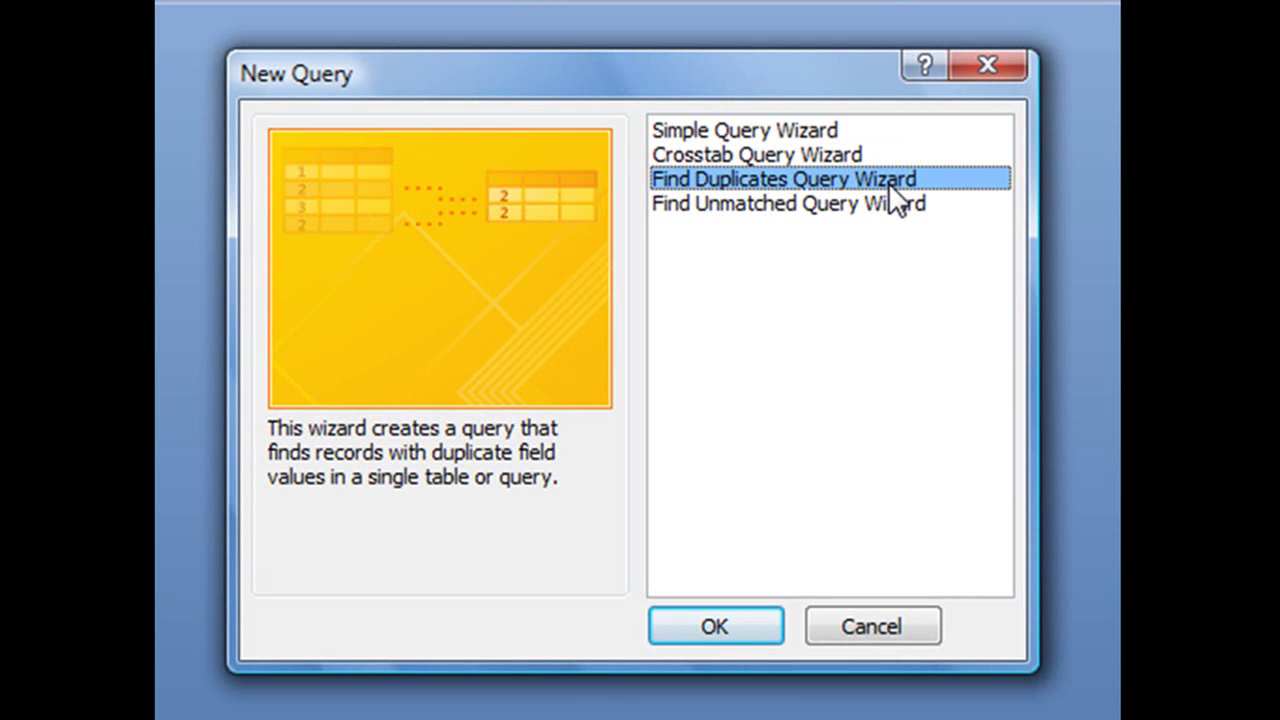
click(690, 614)
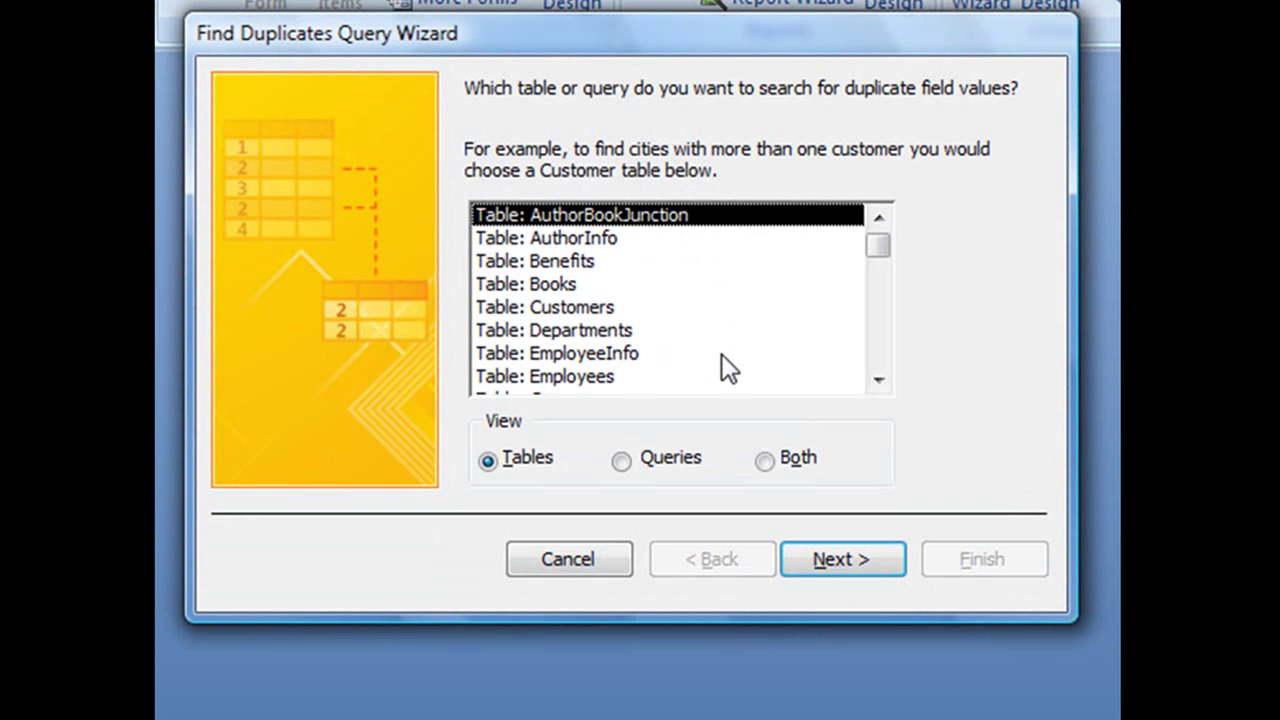
click(612, 310)
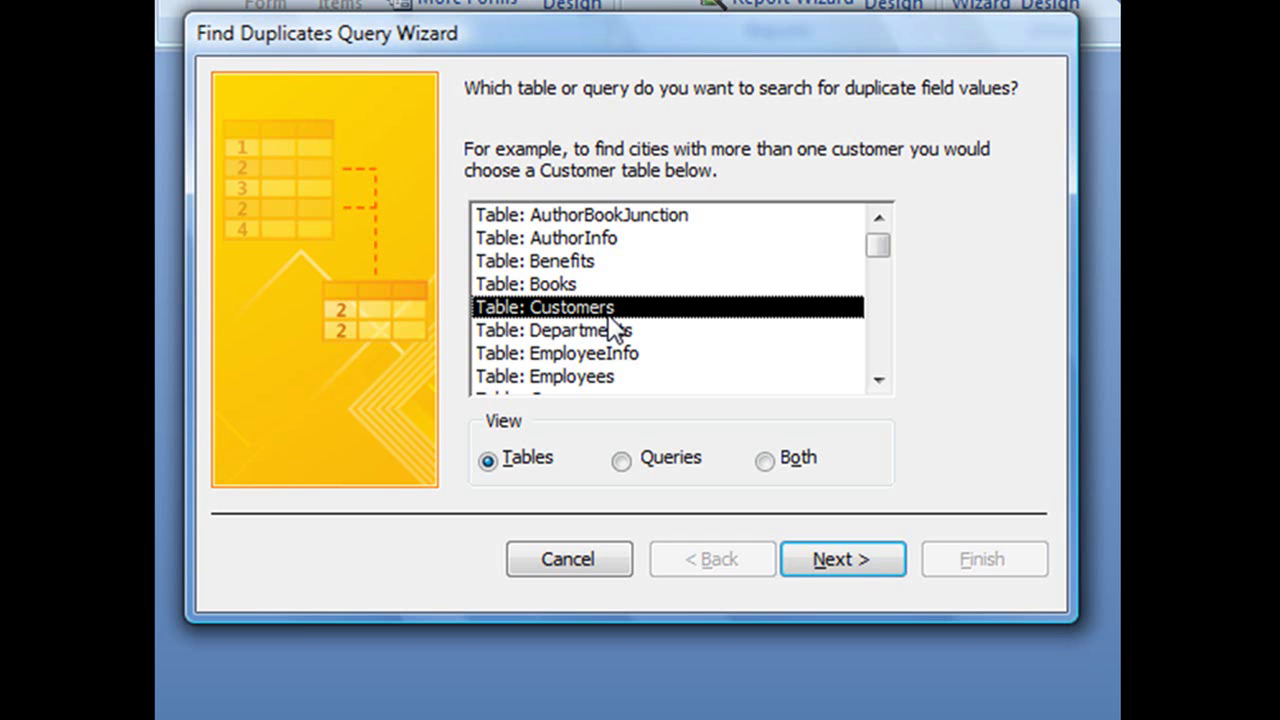
Advance to the field-comparison step and look over the Customers fields from Company to ZipCode.
click(852, 560)
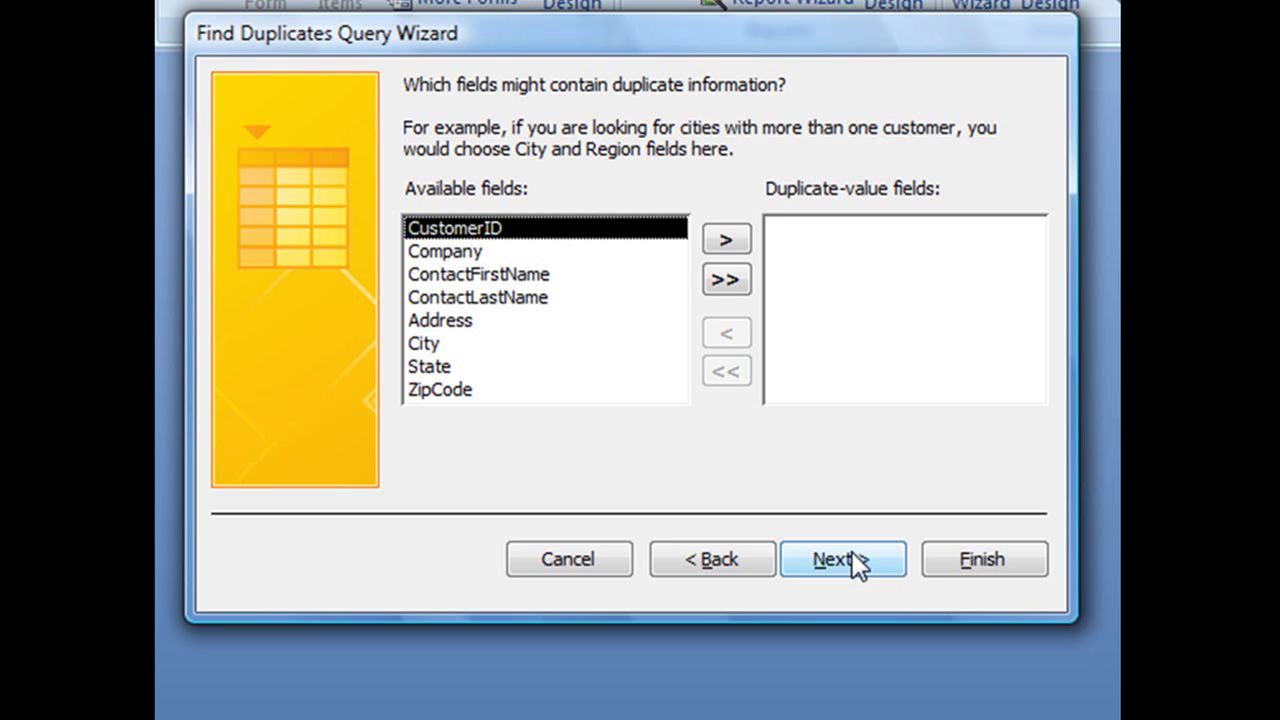
click(444, 255)
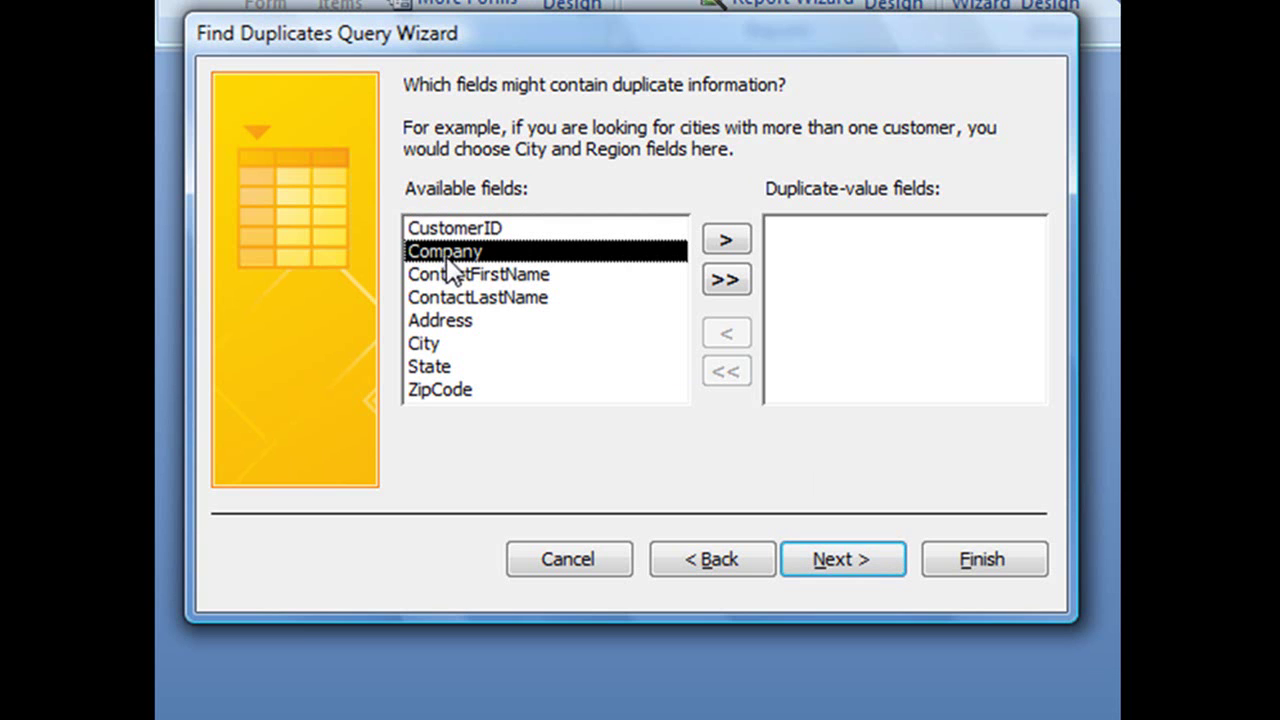
click(470, 276)
click(483, 303)
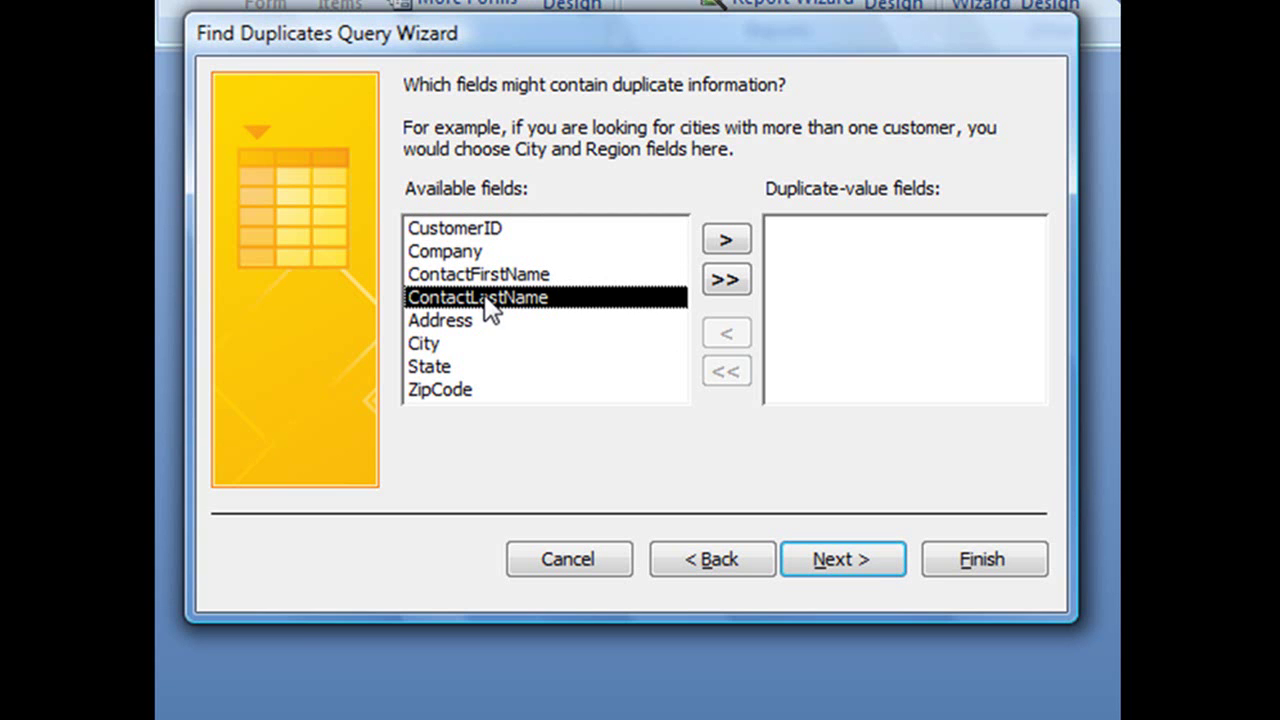
click(486, 279)
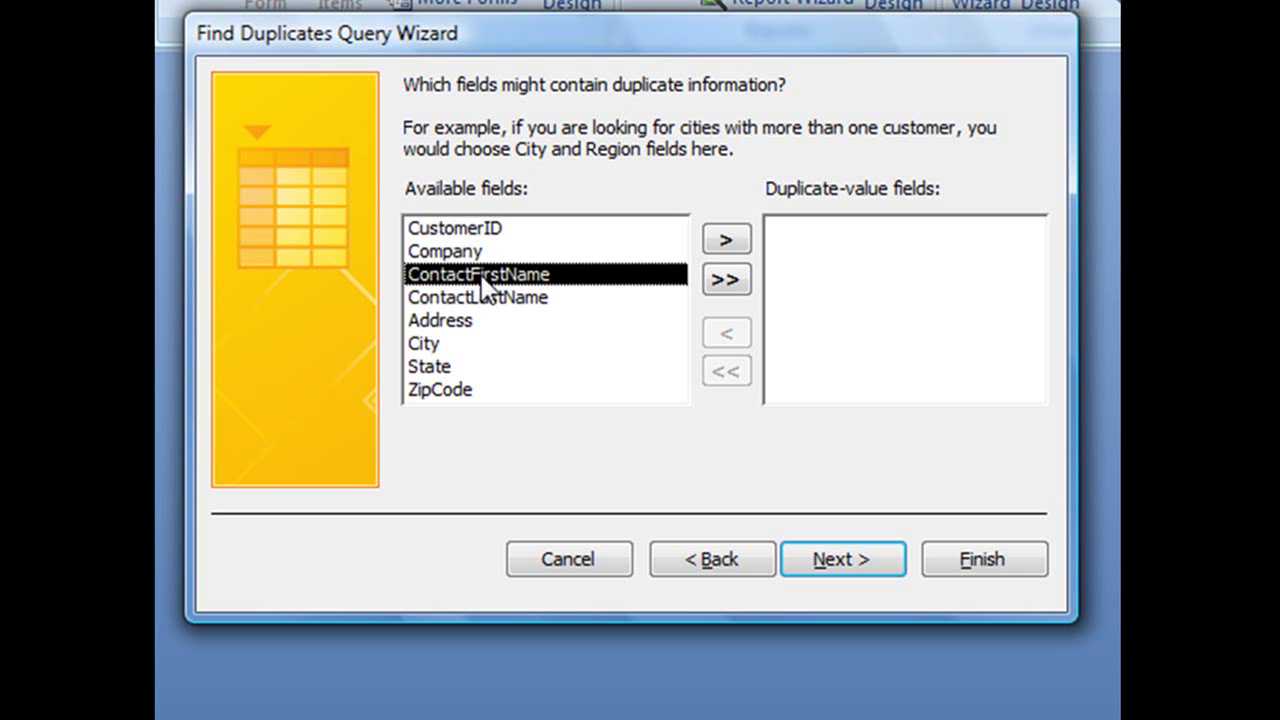
click(488, 303)
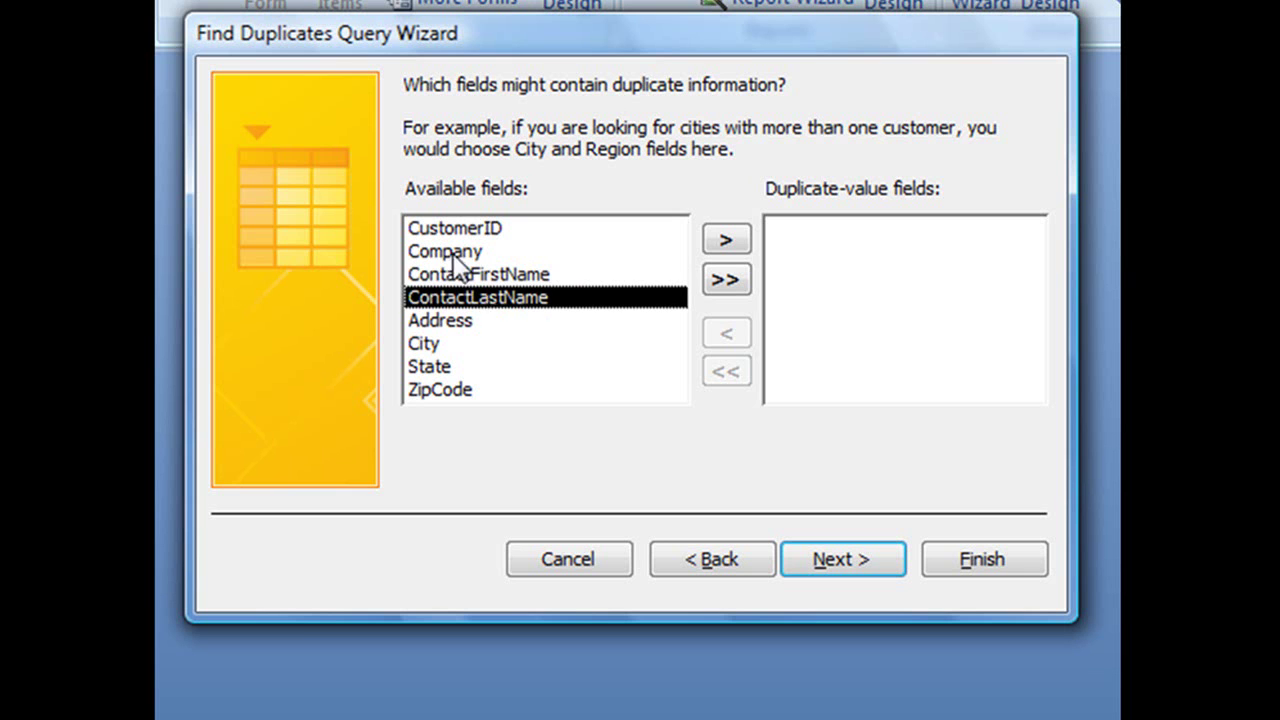
click(458, 252)
click(479, 322)
click(480, 345)
click(488, 368)
click(490, 392)
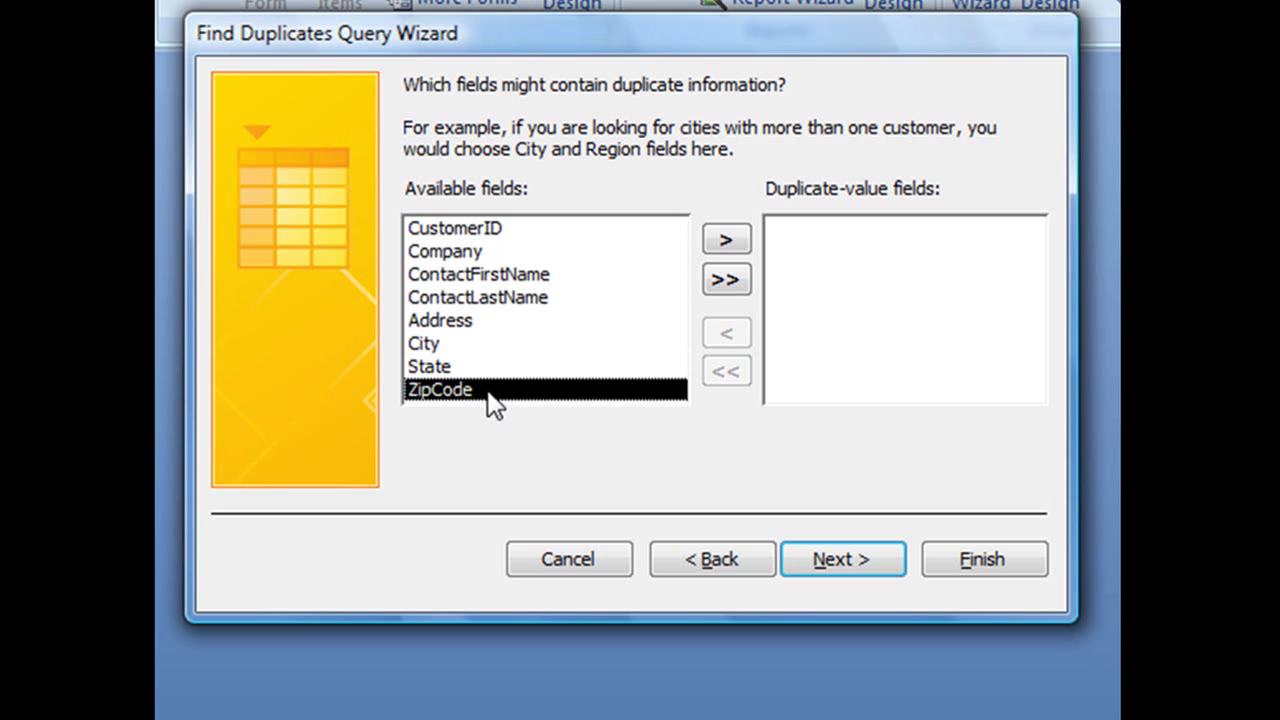
Review the fields again and select Address as the first field to compare.
click(479, 256)
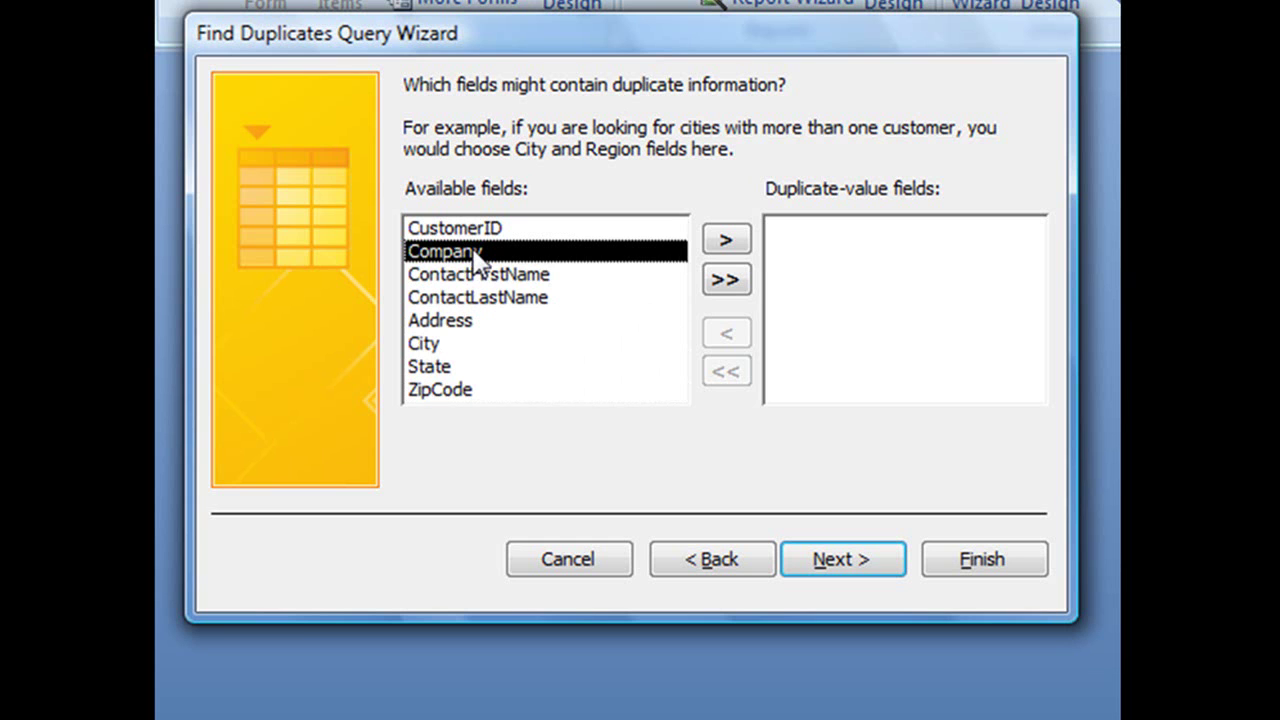
click(489, 279)
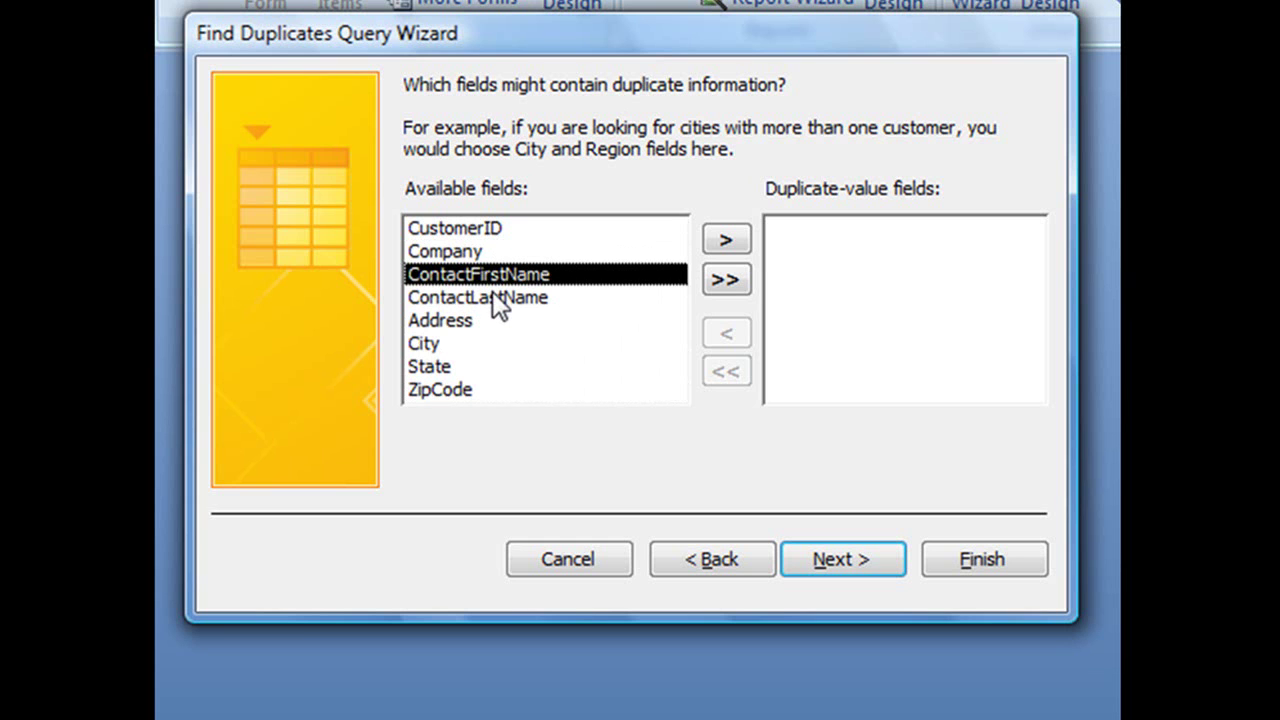
click(497, 300)
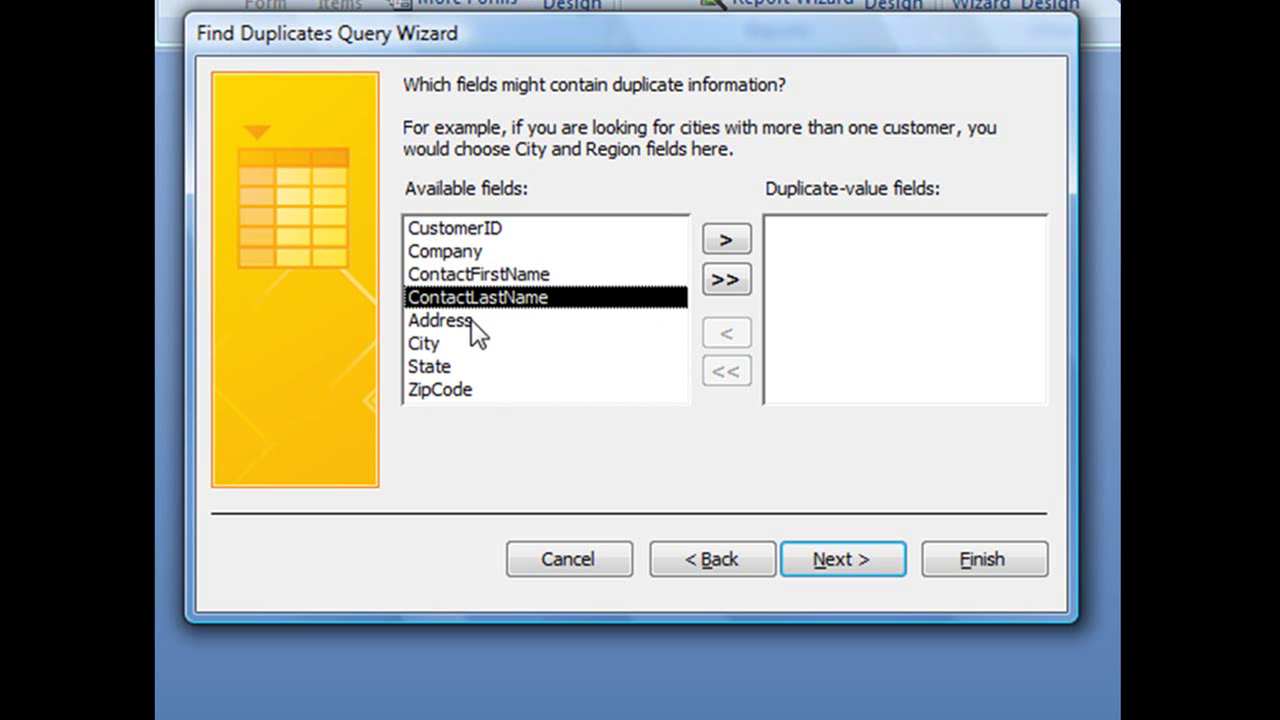
click(471, 319)
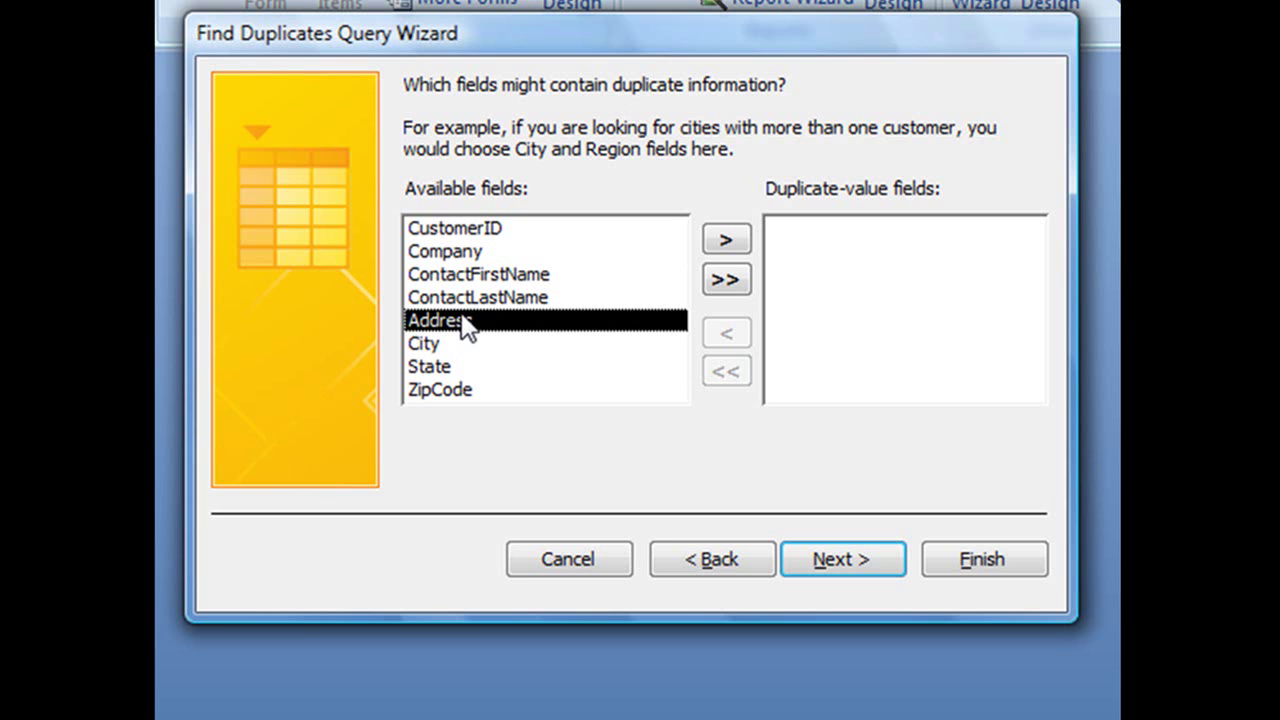
click(458, 336)
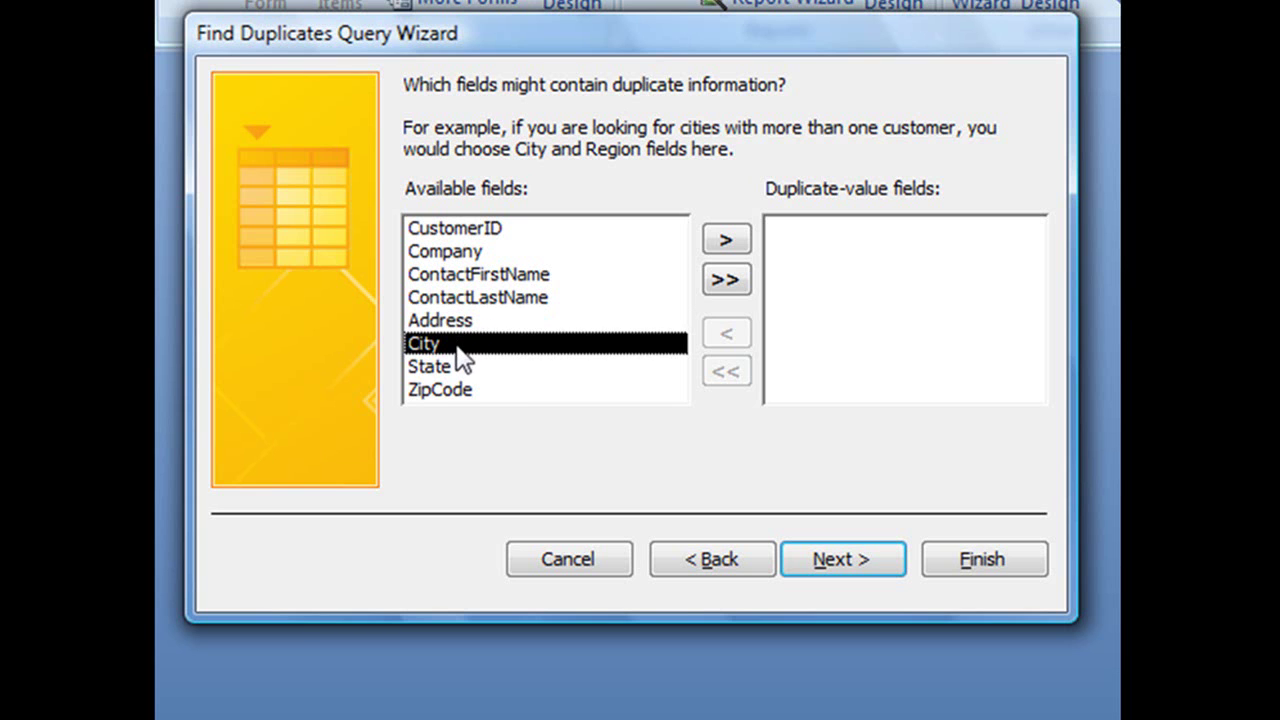
click(462, 366)
click(472, 389)
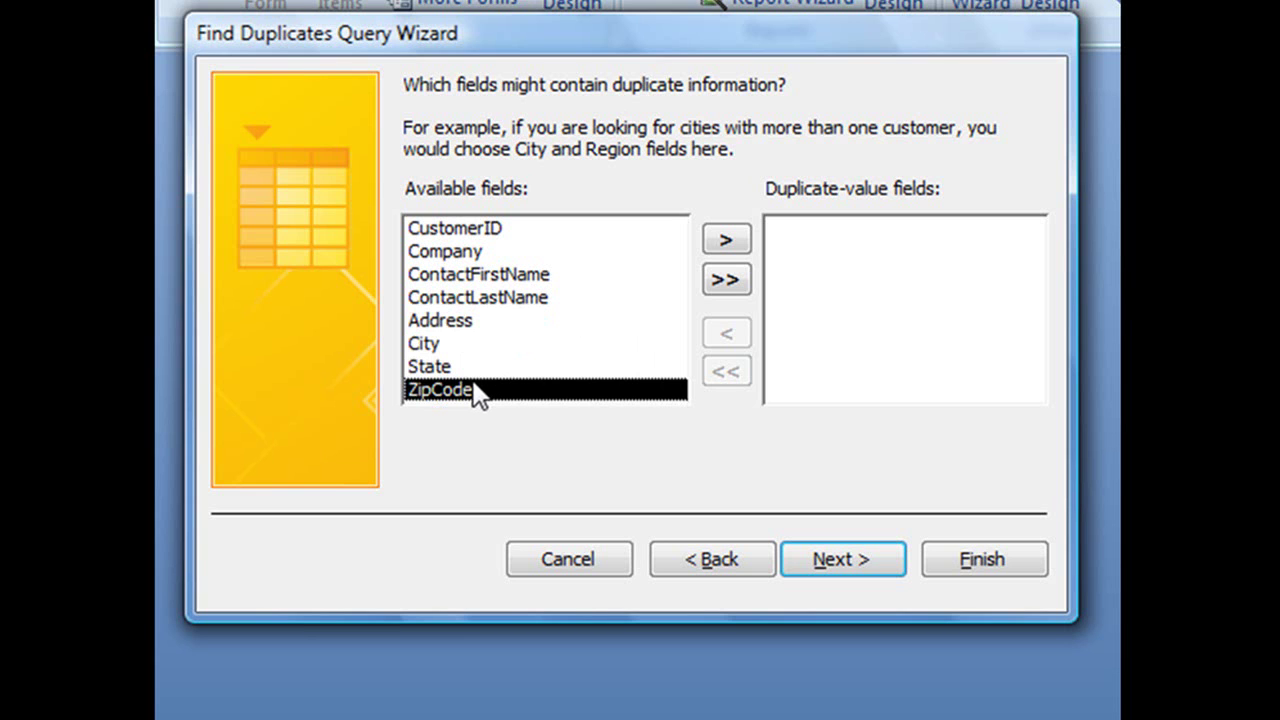
click(446, 322)
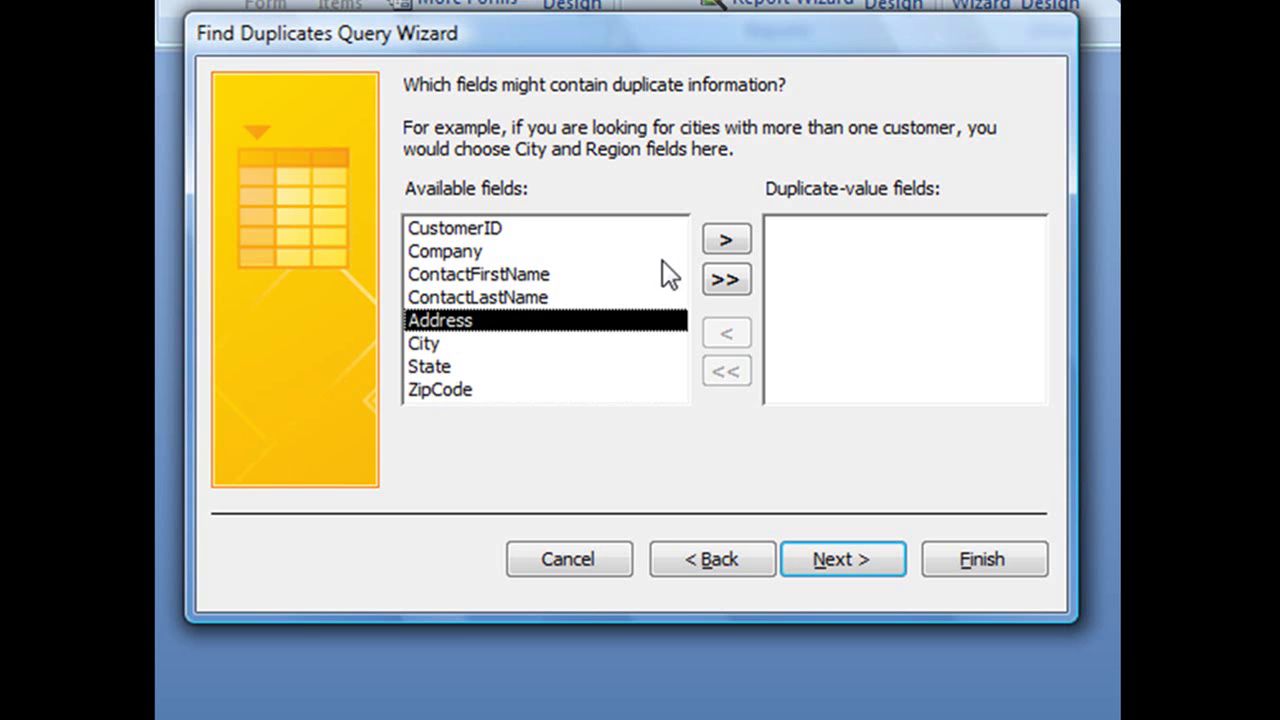
Clear the added Address, City and State fields and compare on Company only.
click(724, 236)
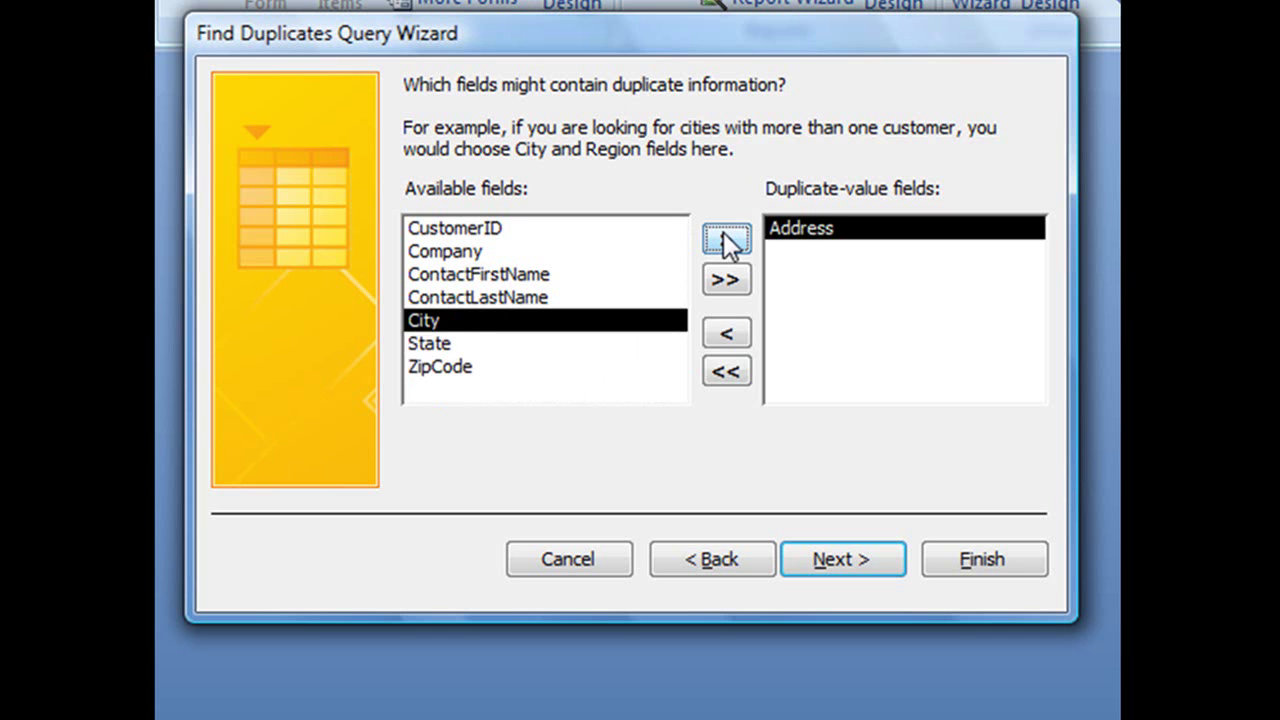
click(724, 236)
click(724, 236)
click(724, 236)
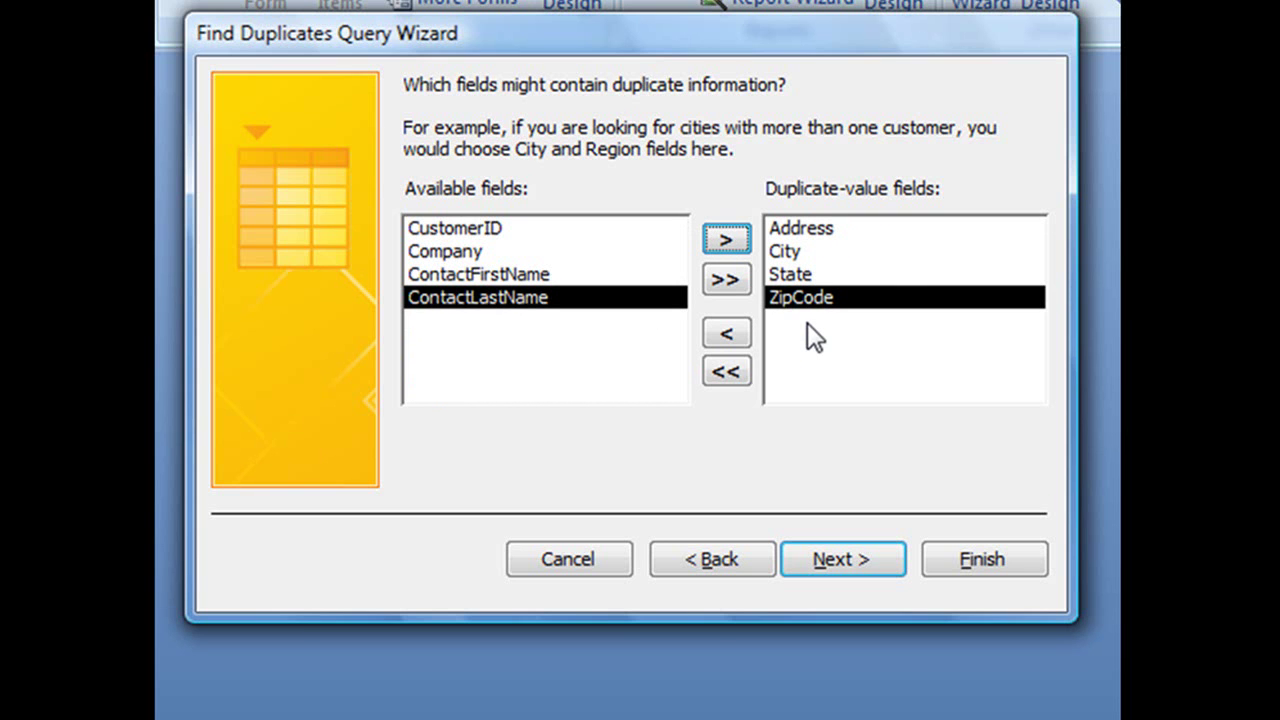
click(728, 374)
click(425, 251)
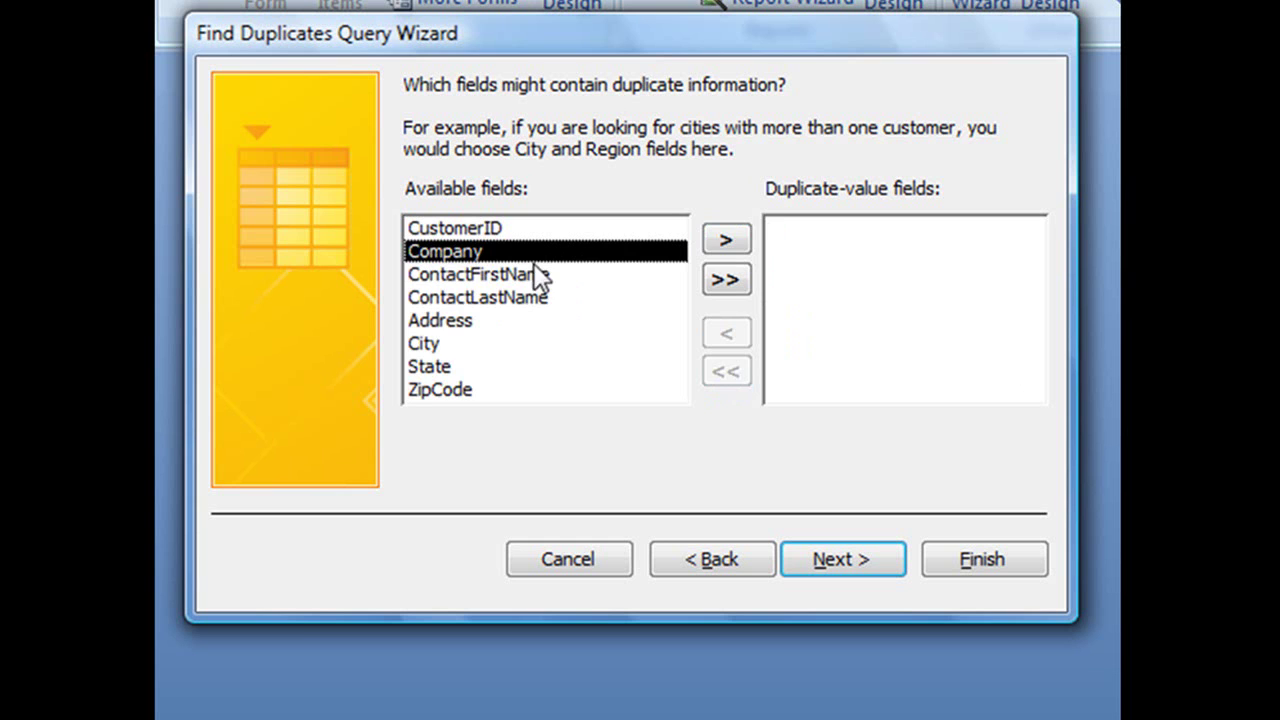
click(725, 240)
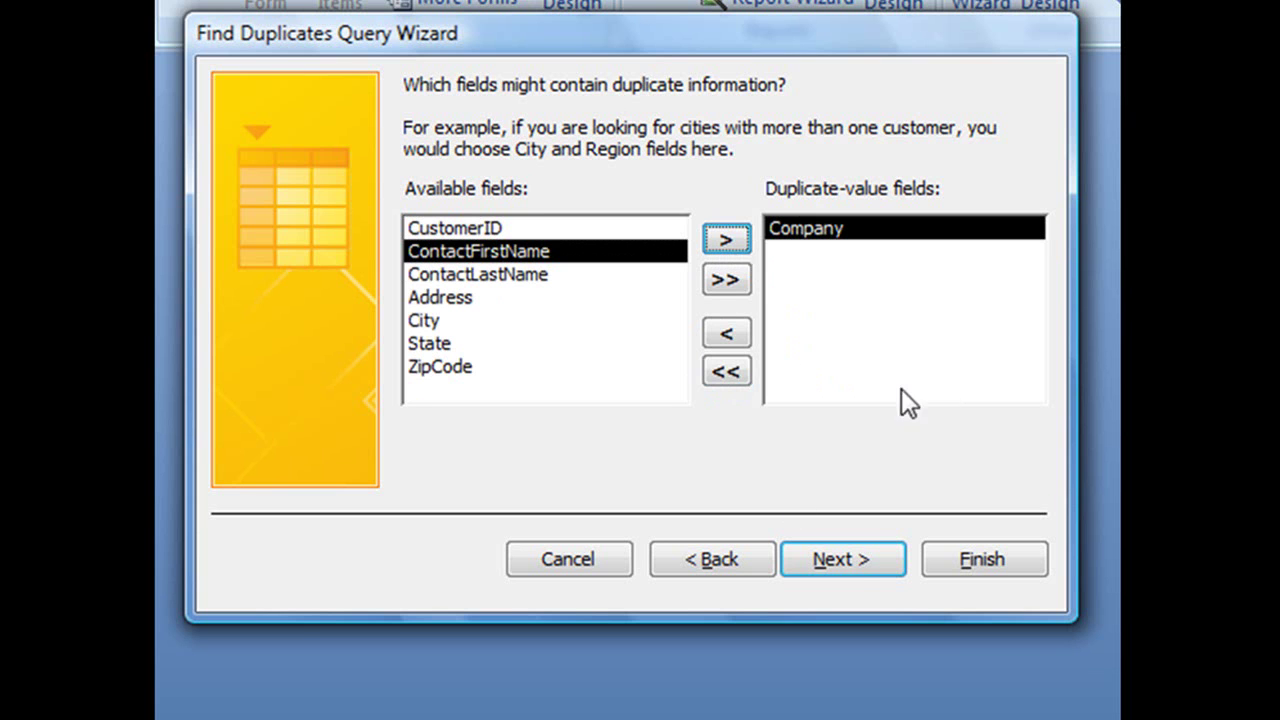
click(850, 558)
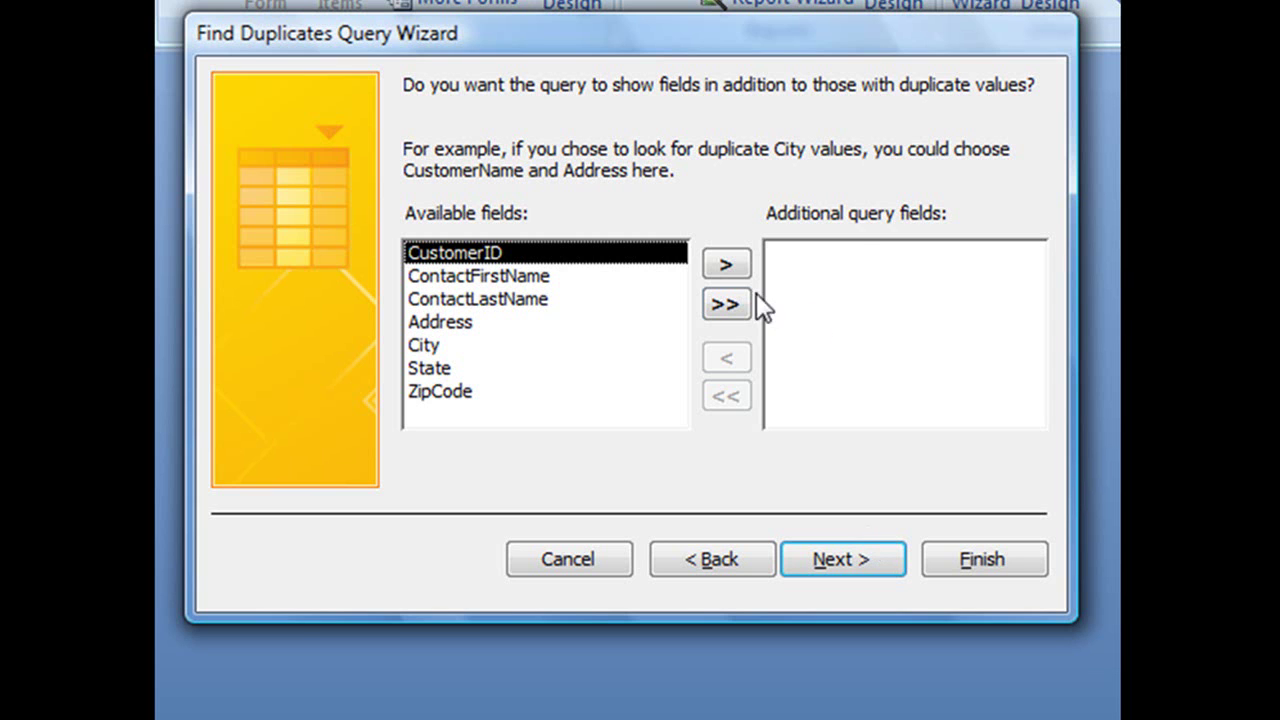
Show all remaining Customers fields and finish as 'Find duplicates for Customers', viewing results.
click(728, 306)
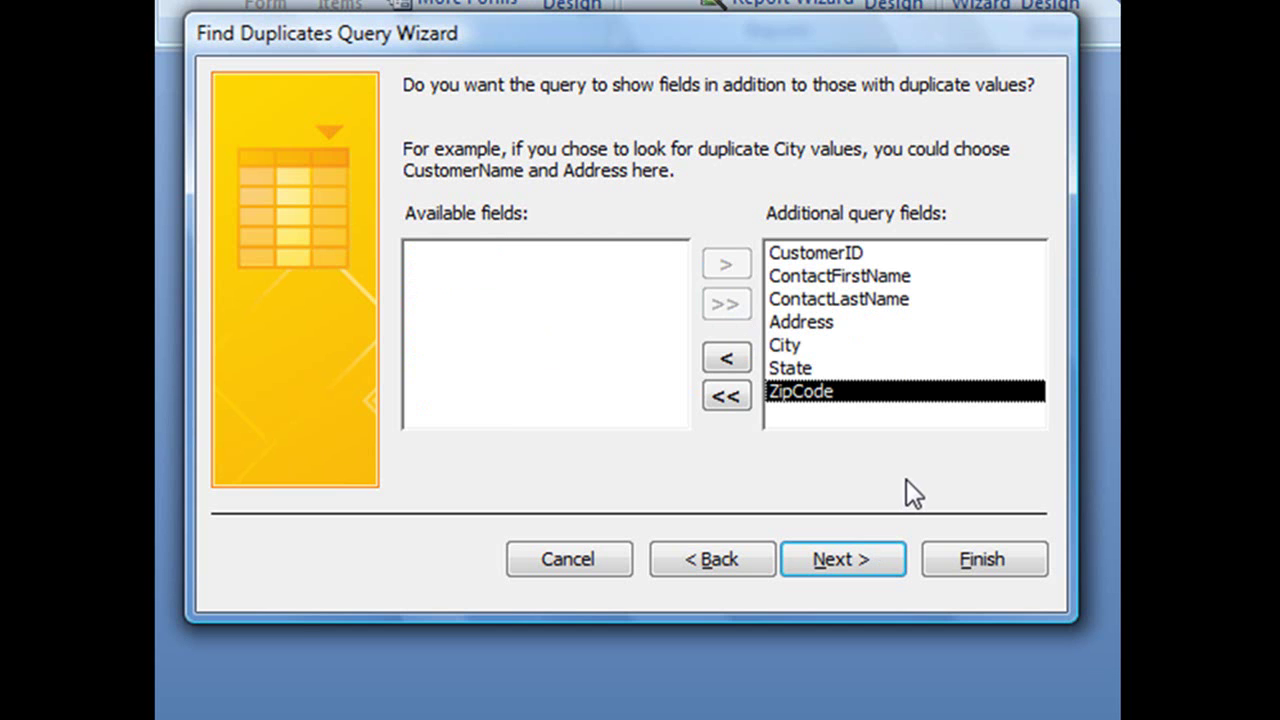
click(839, 558)
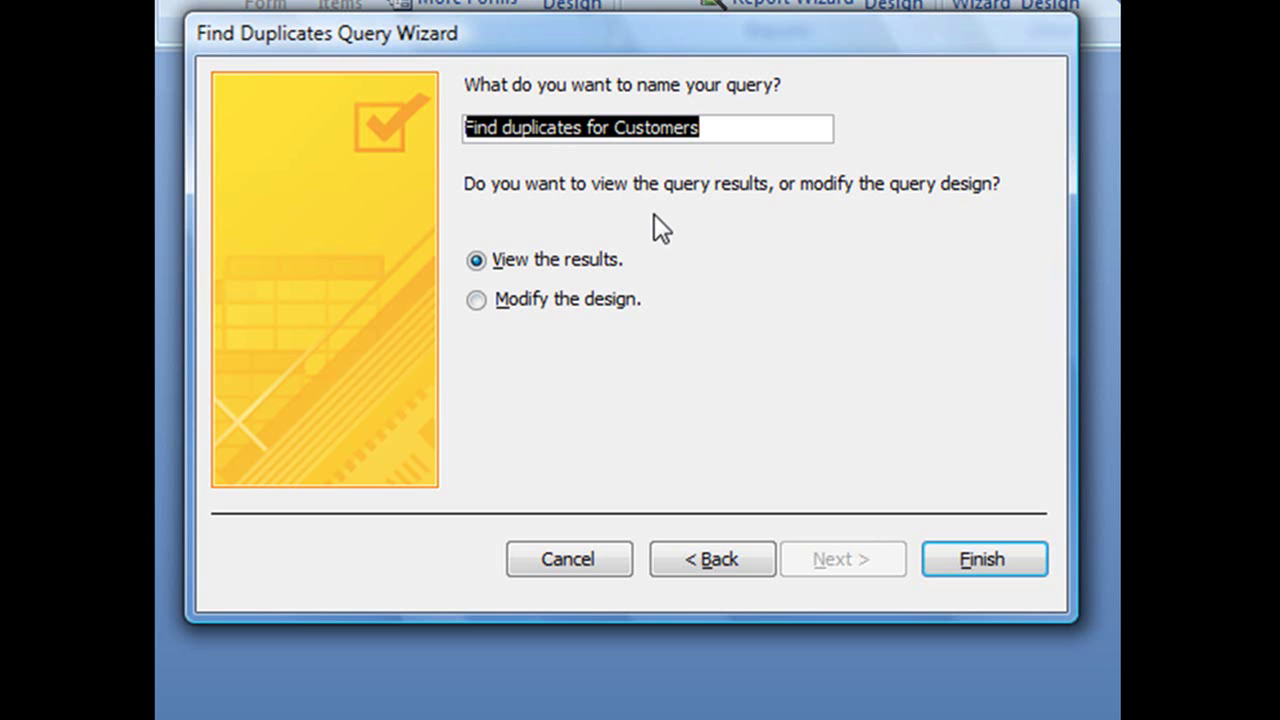
click(984, 558)
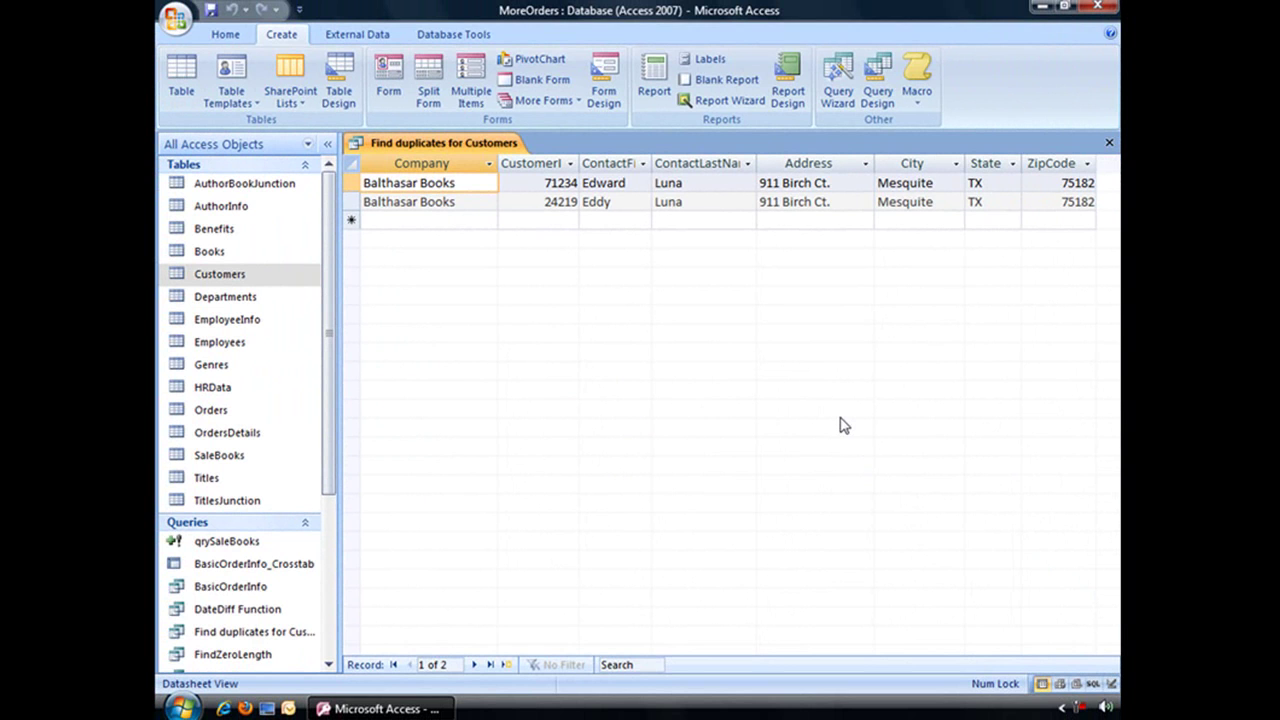
click(477, 203)
click(553, 205)
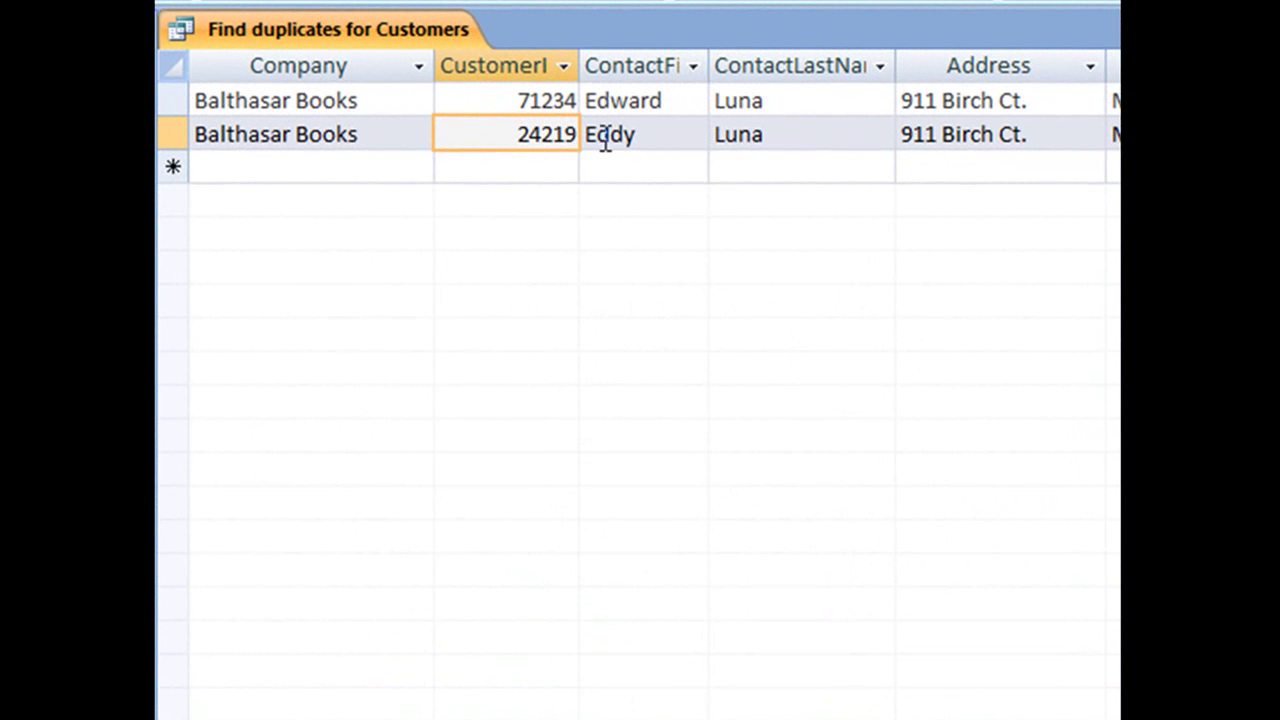
click(662, 101)
click(730, 100)
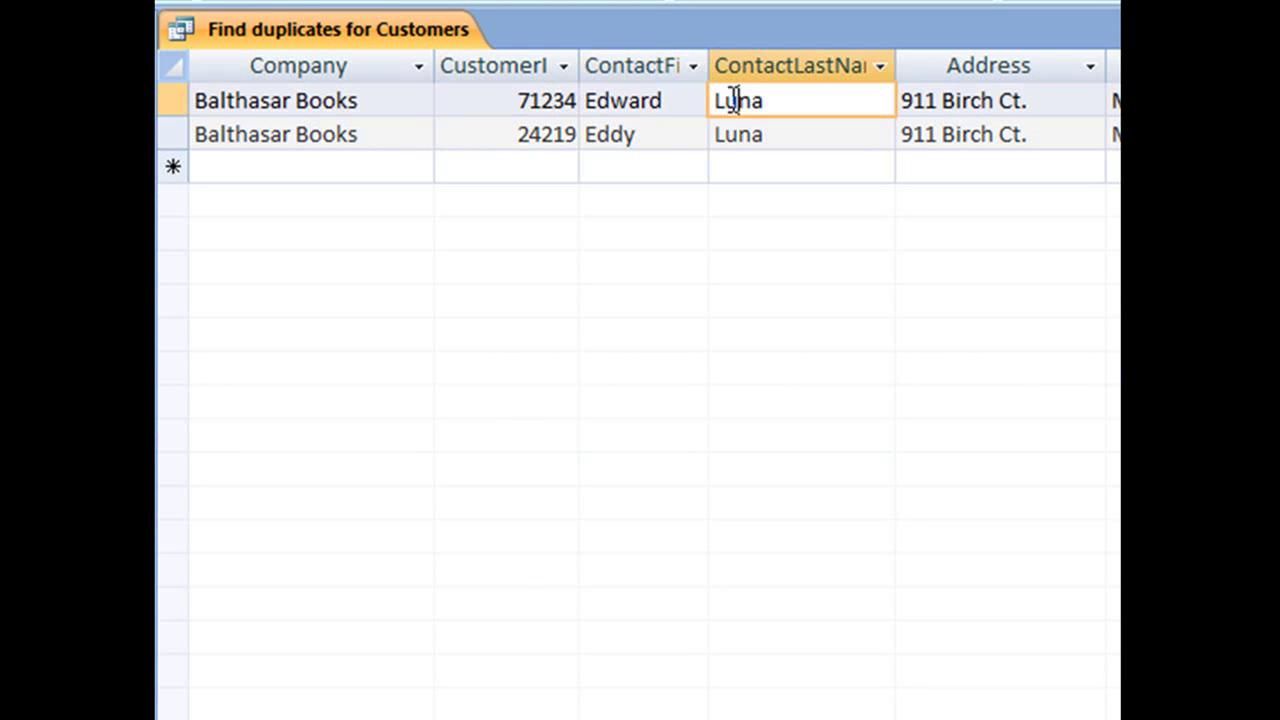
click(669, 133)
click(747, 140)
click(646, 100)
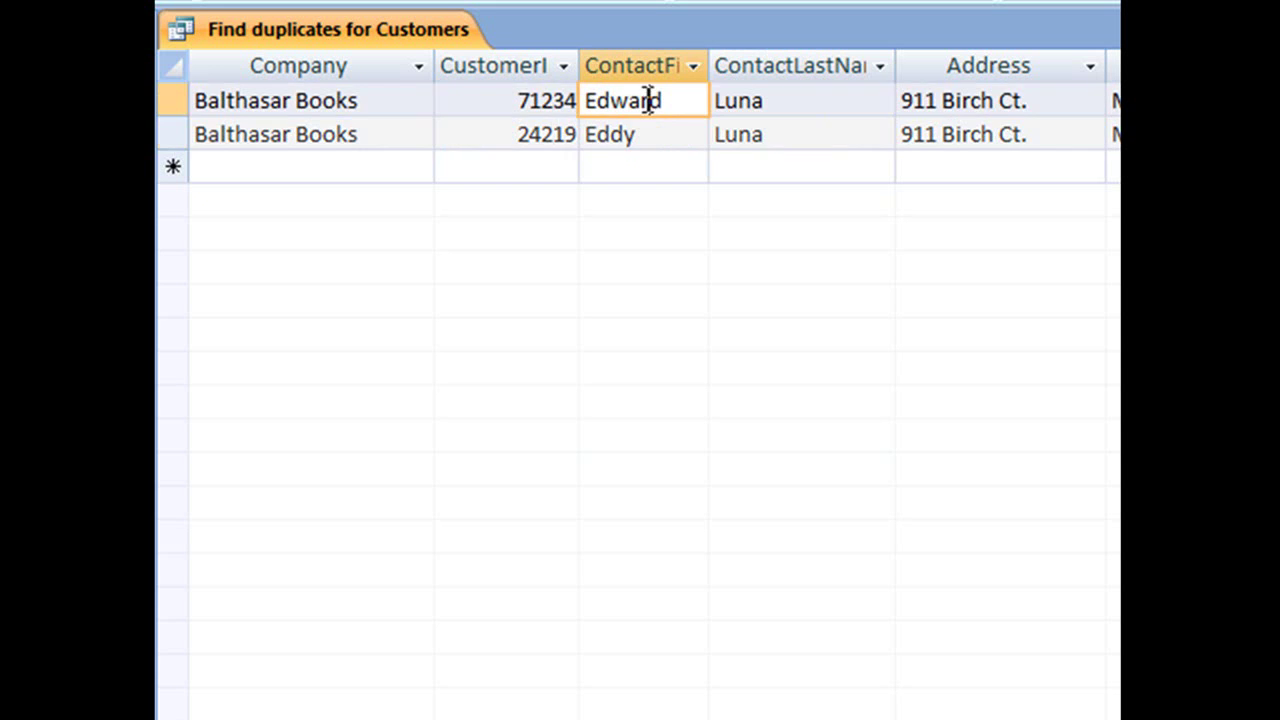
click(654, 134)
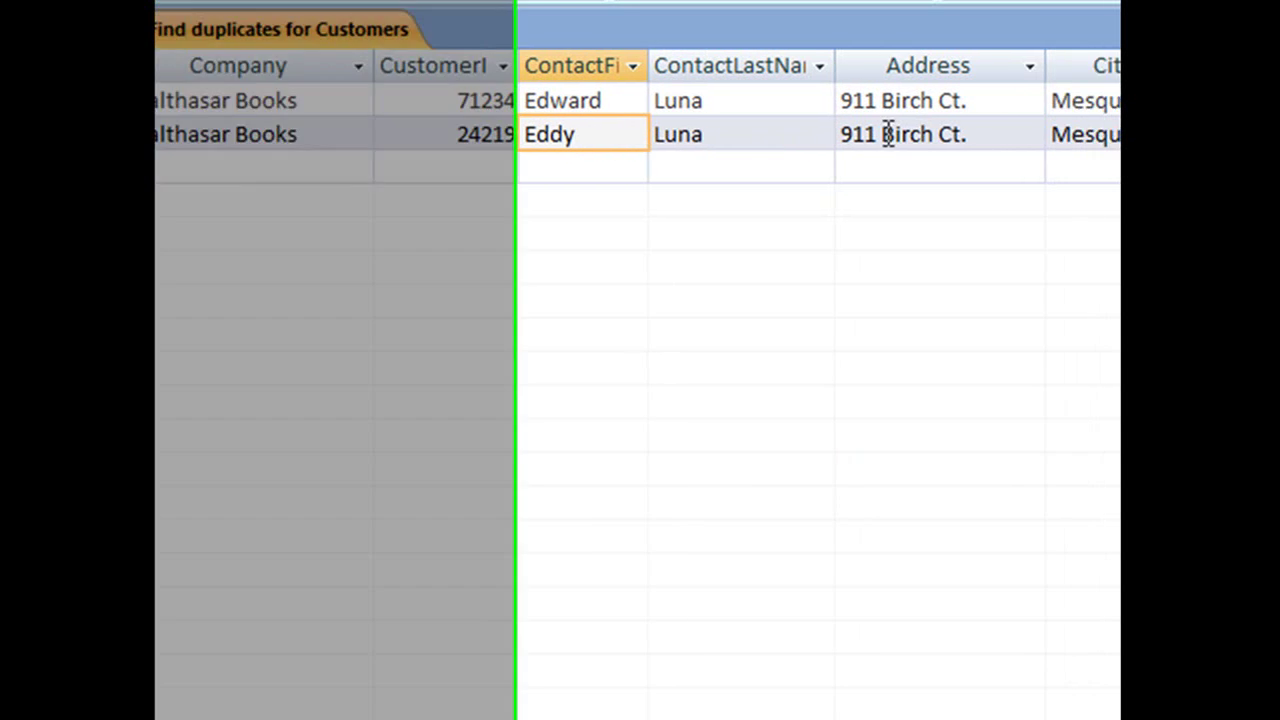
click(953, 134)
click(780, 134)
click(955, 145)
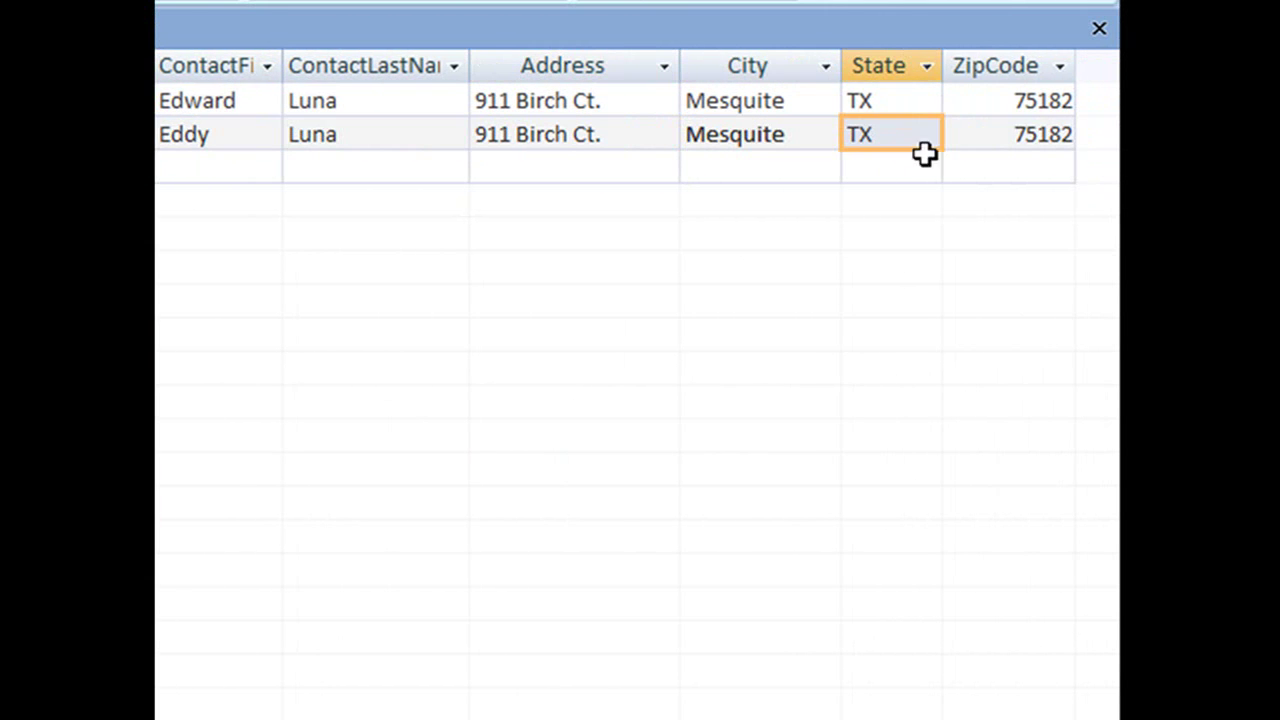
click(1045, 136)
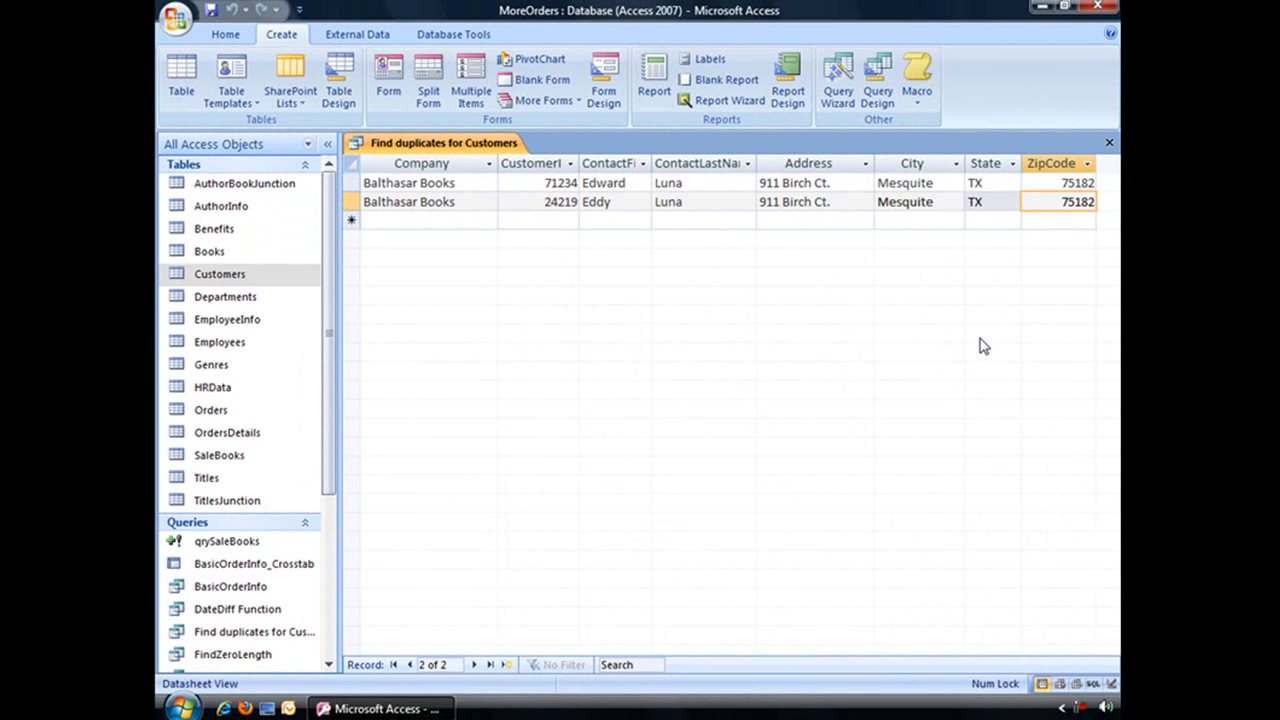
click(350, 184)
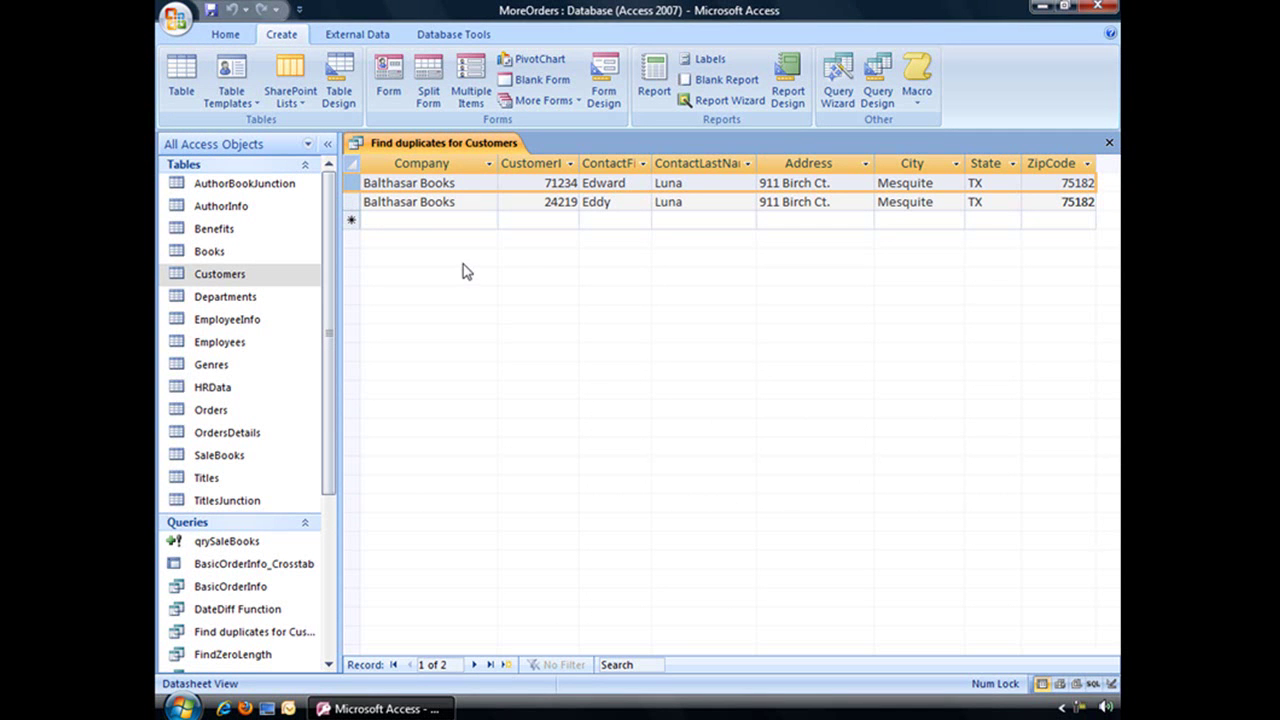
click(530, 204)
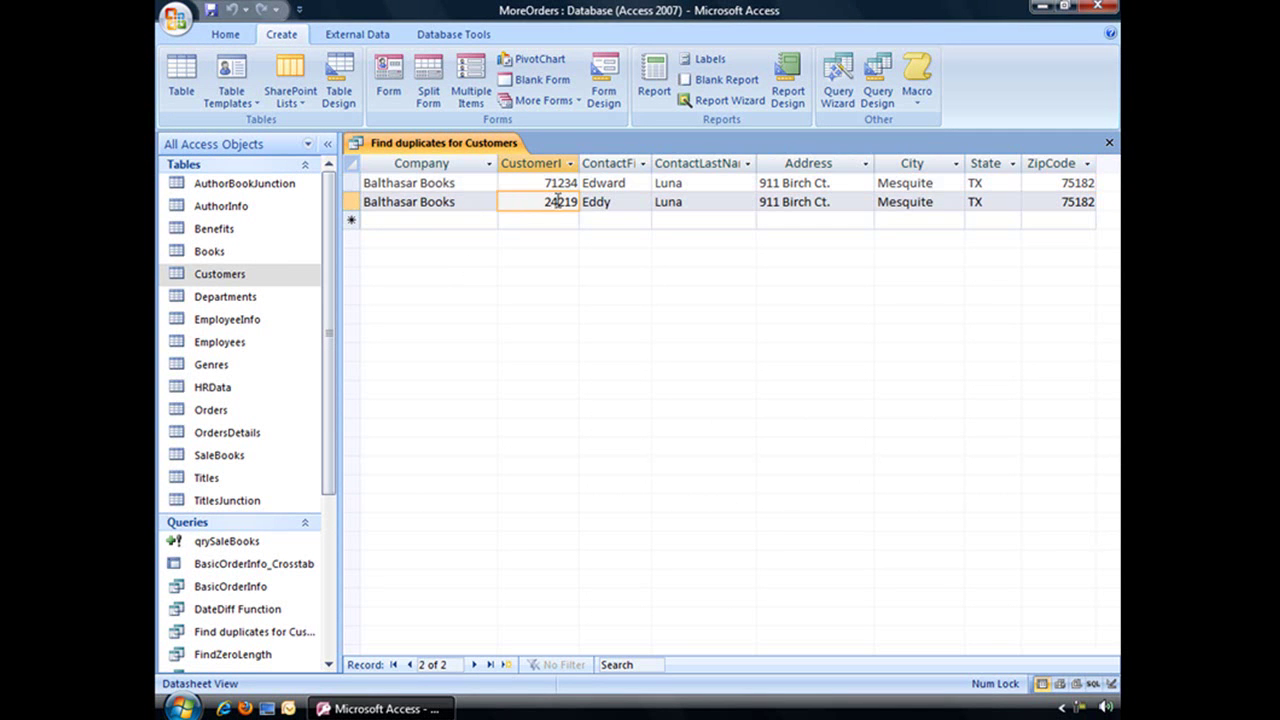
click(545, 184)
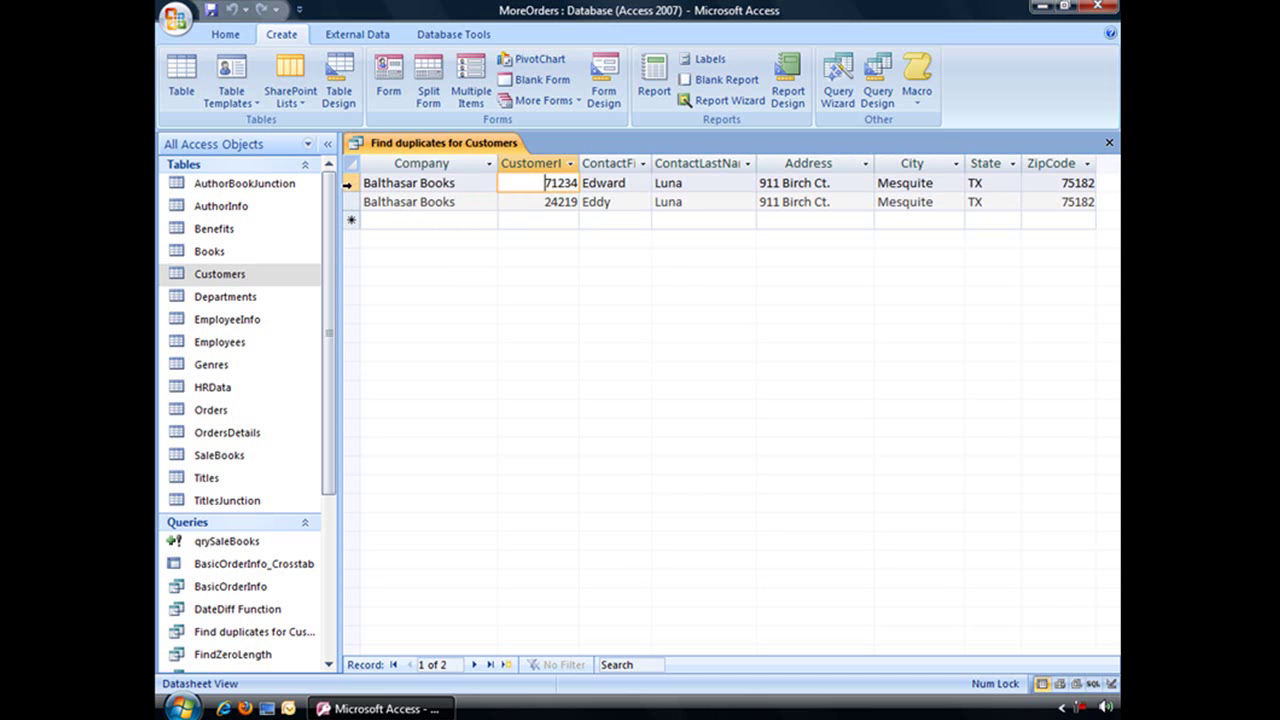
Delete the first Balthasar Books duplicate record and confirm the permanent deletion.
click(347, 184)
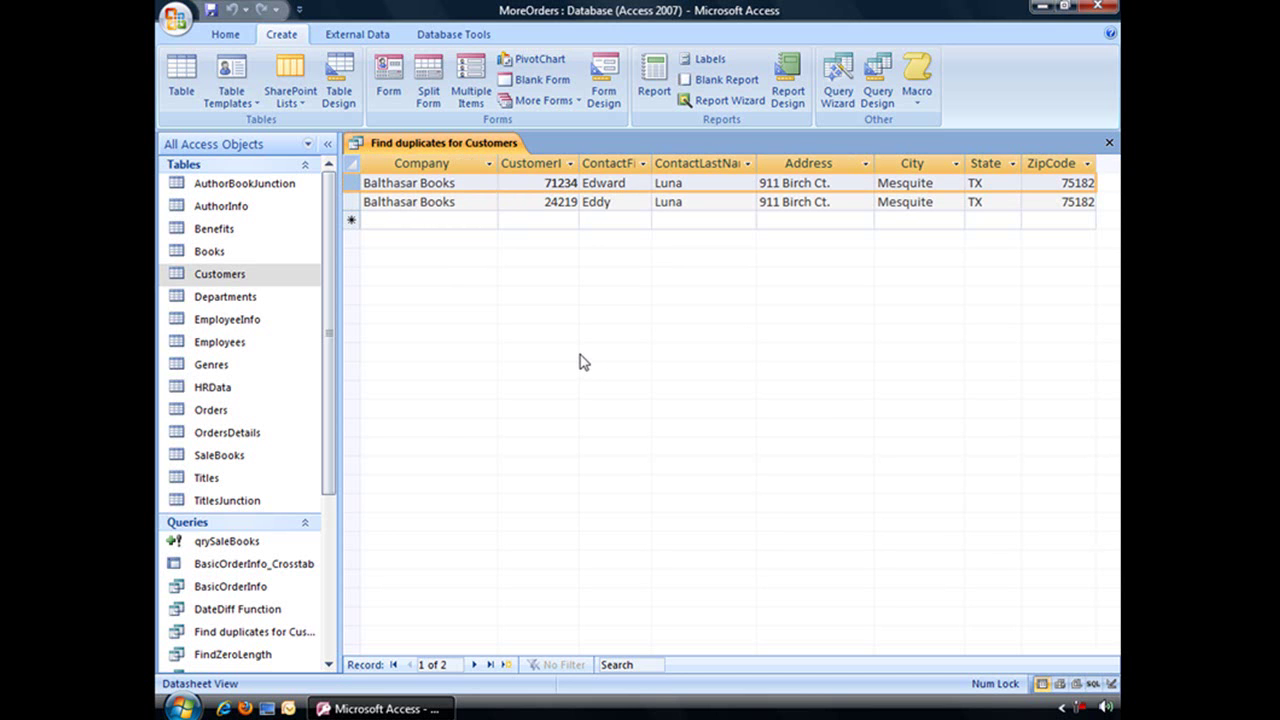
key(Delete)
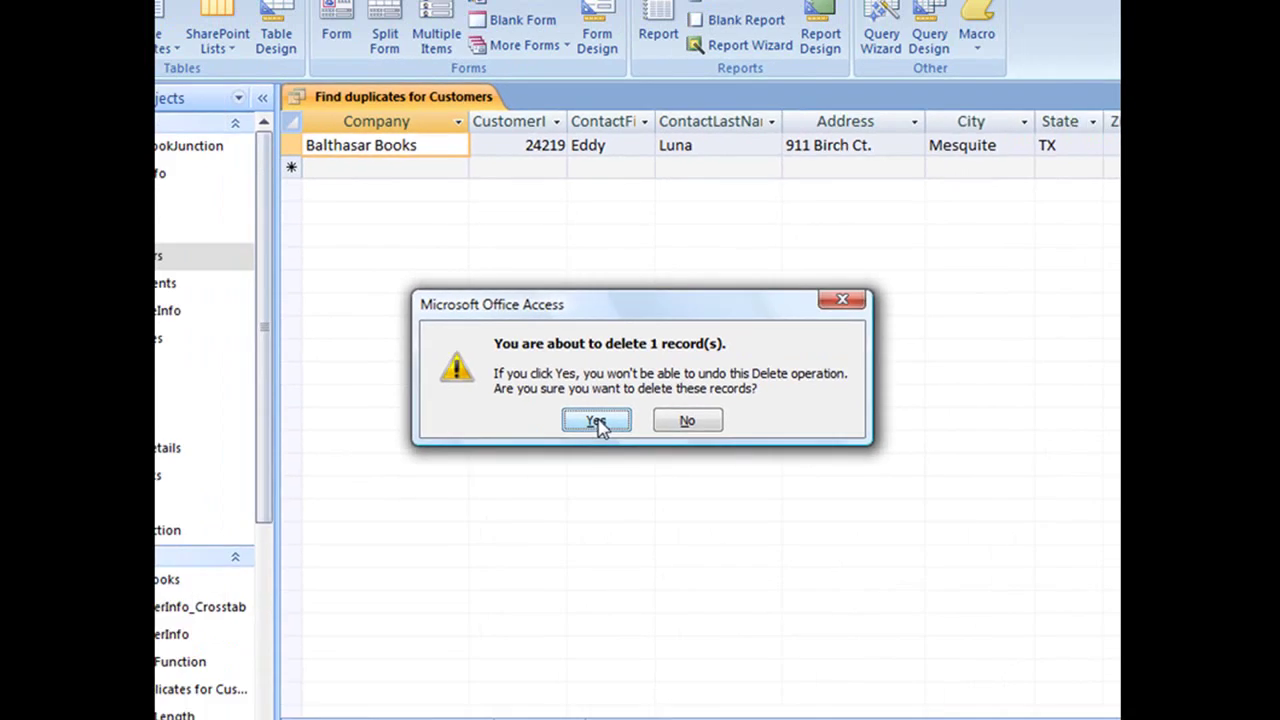
click(597, 421)
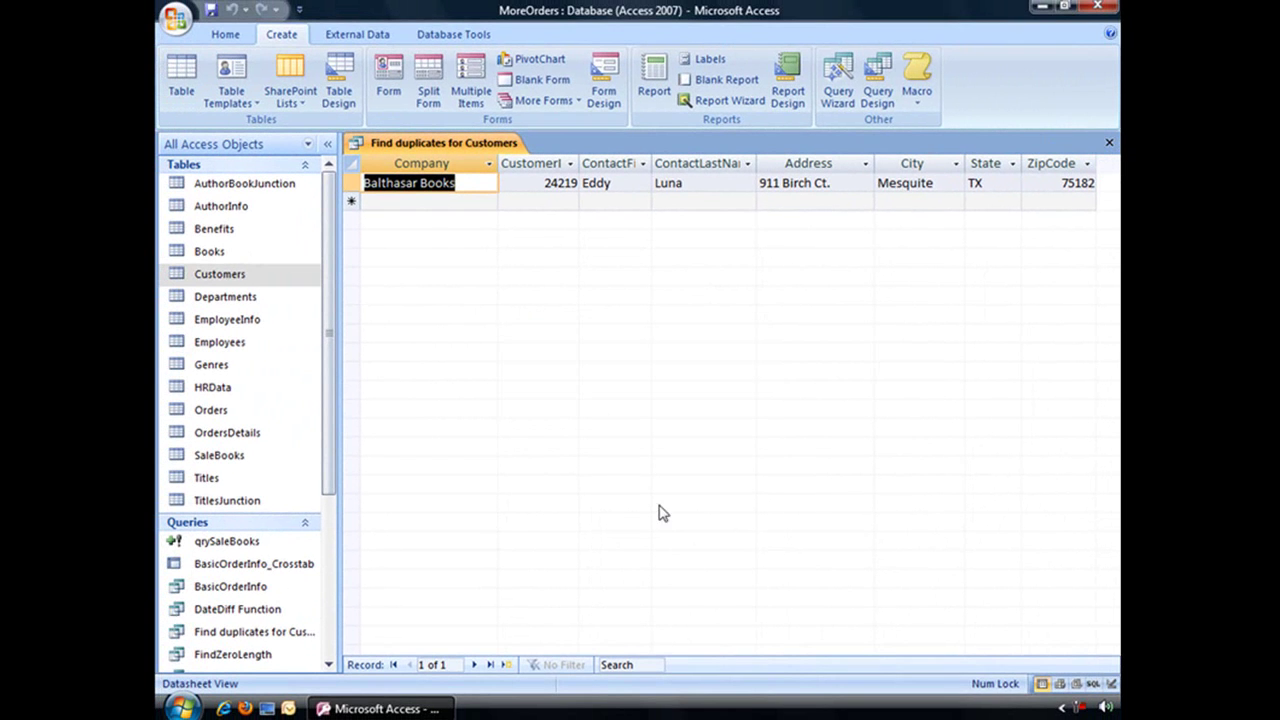